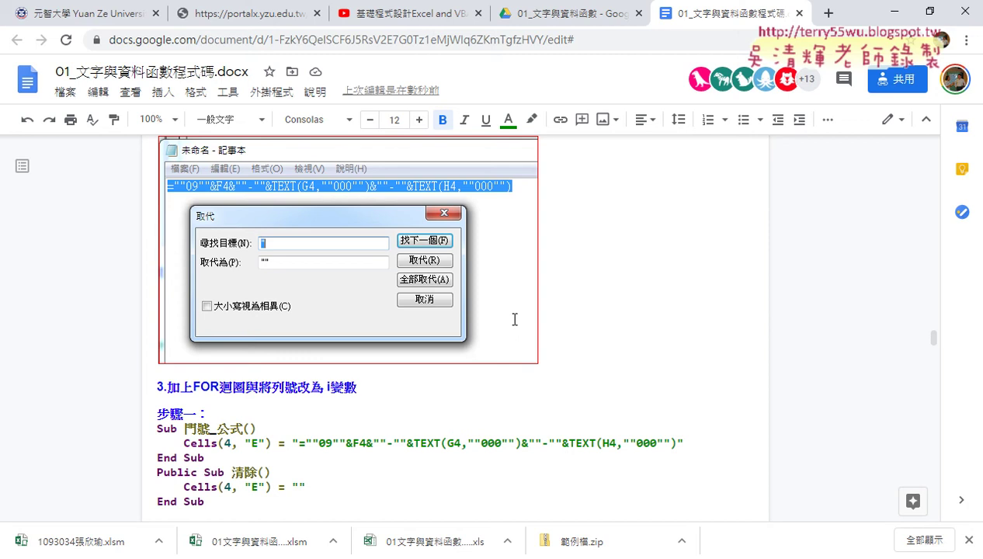
# Step: Highlight the doubled quote marks in the 門號_公式 formula notes, then minimize the browser to return to Excel
pyautogui.scroll(1, 544, 323)
pyautogui.scroll(1, 570, 326)
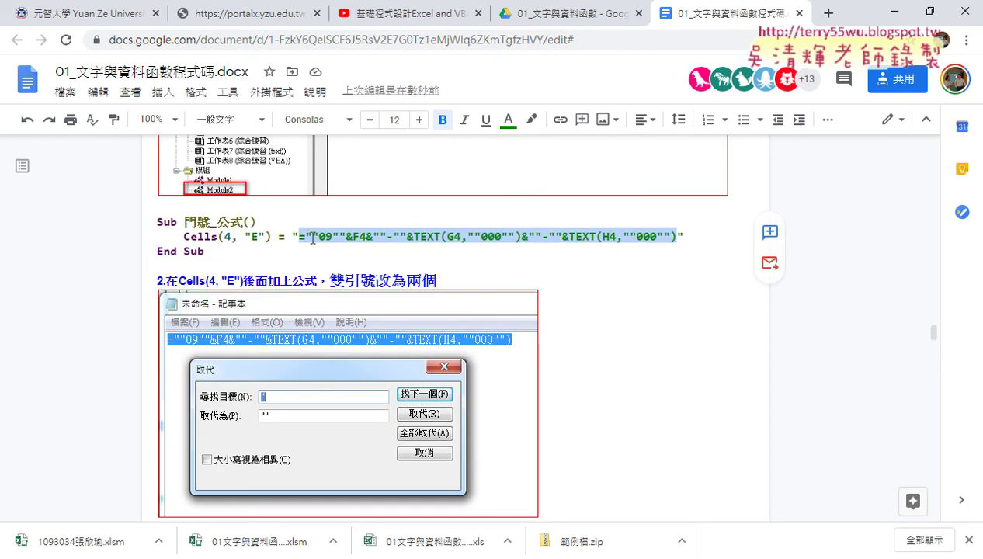
pyautogui.moveTo(305, 236); pyautogui.dragTo(319, 235)
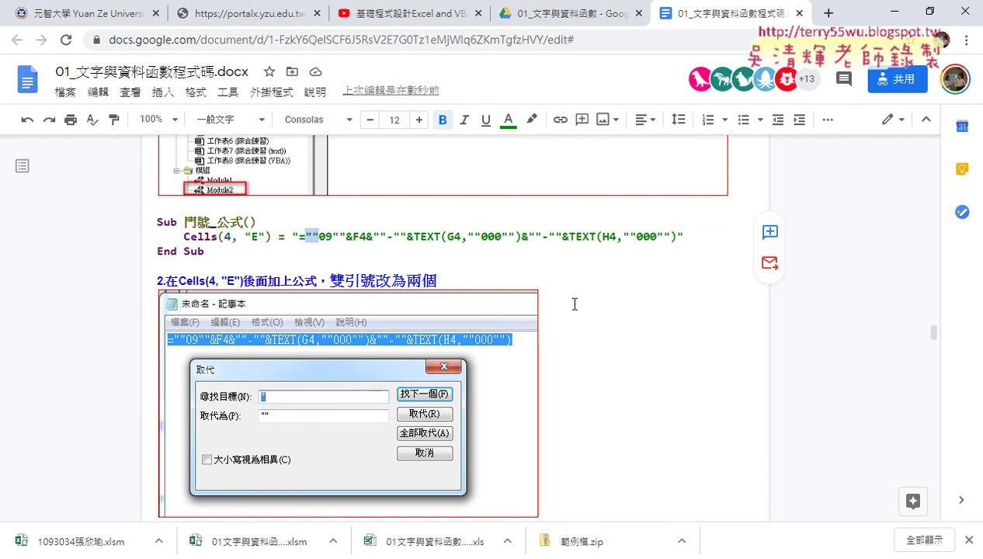
pyautogui.click(896, 22)
pyautogui.click(635, 196)
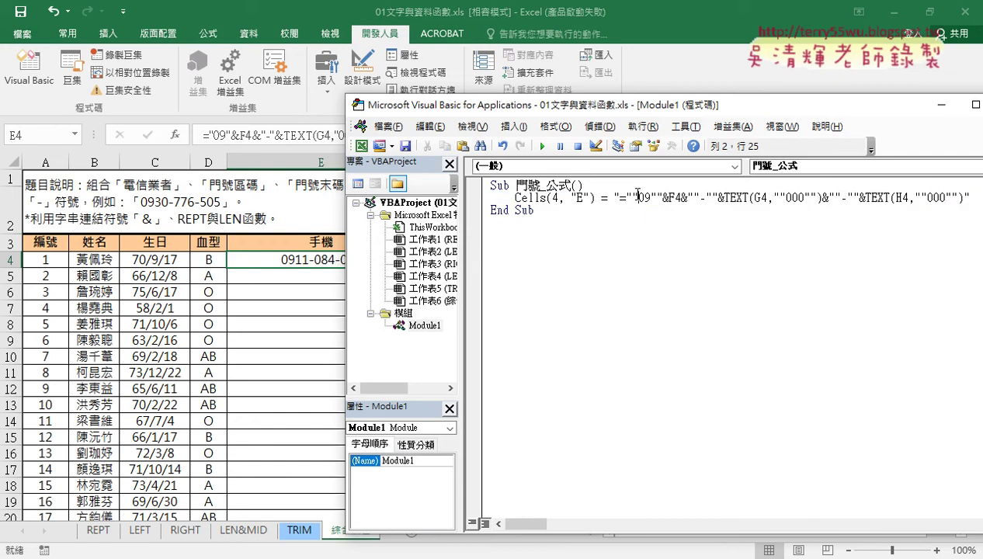
pyautogui.click(614, 196)
pyautogui.hotkey('ctrl', 'shift', 'Right')
pyautogui.hotkey('ctrl', 'shift', 'Right')
pyautogui.hotkey('ctrl', 'shift', 'Right')
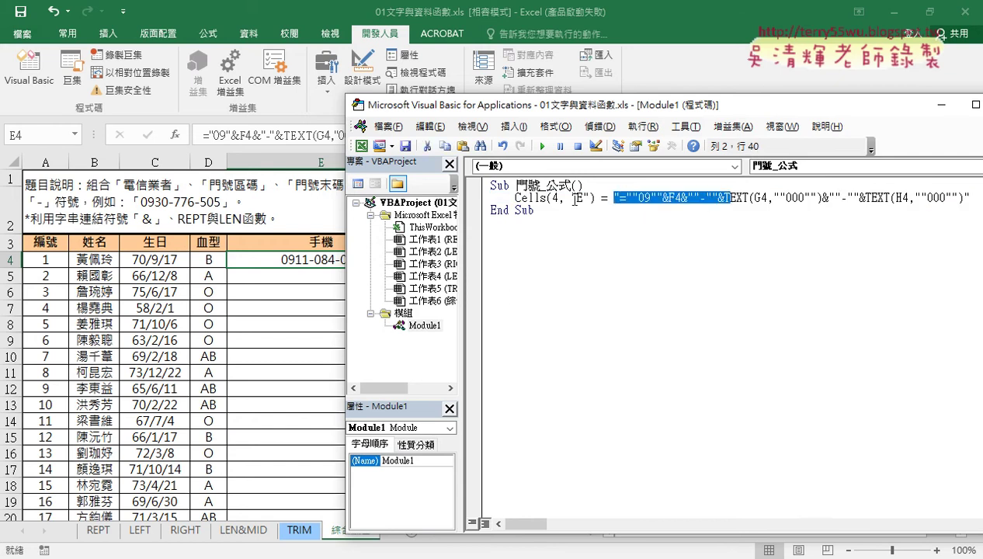
pyautogui.doubleClick(603, 197)
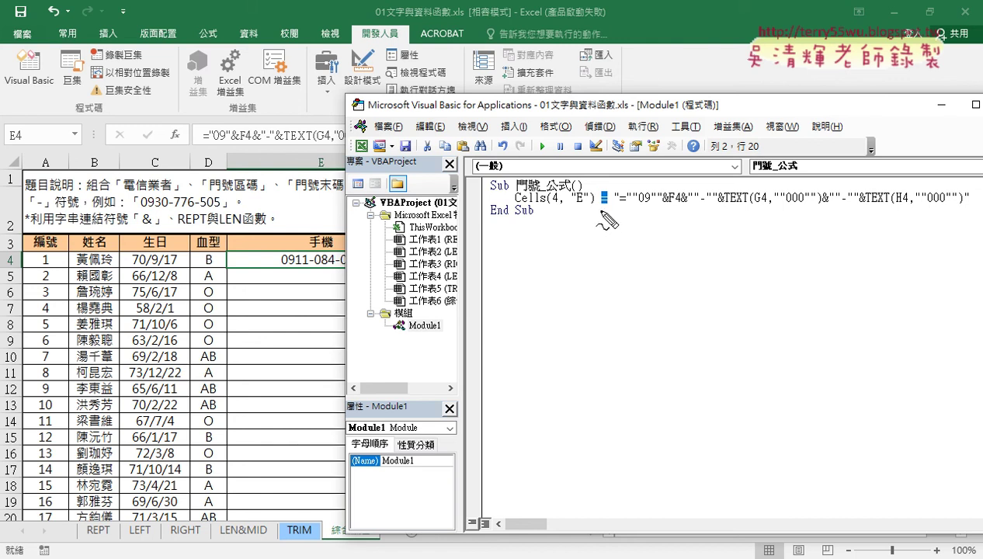
pyautogui.moveTo(601, 213); pyautogui.dragTo(612, 218)
pyautogui.moveTo(639, 208)
pyautogui.mouseDown()
pyautogui.moveTo(703, 208)
pyautogui.moveTo(573, 184)
pyautogui.moveTo(614, 208)
pyautogui.mouseUp()
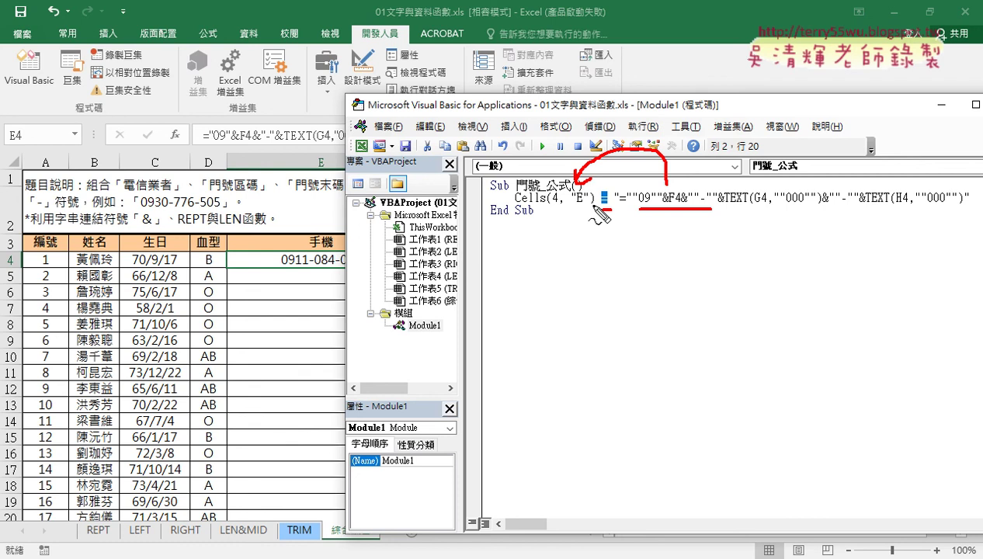
pyautogui.press('Escape')
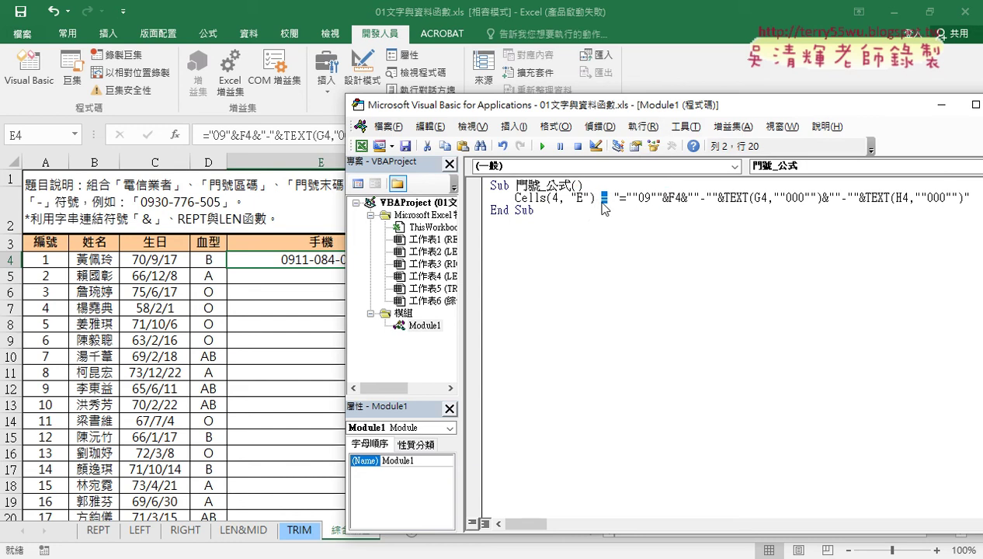
pyautogui.click(623, 198)
pyautogui.click(559, 198)
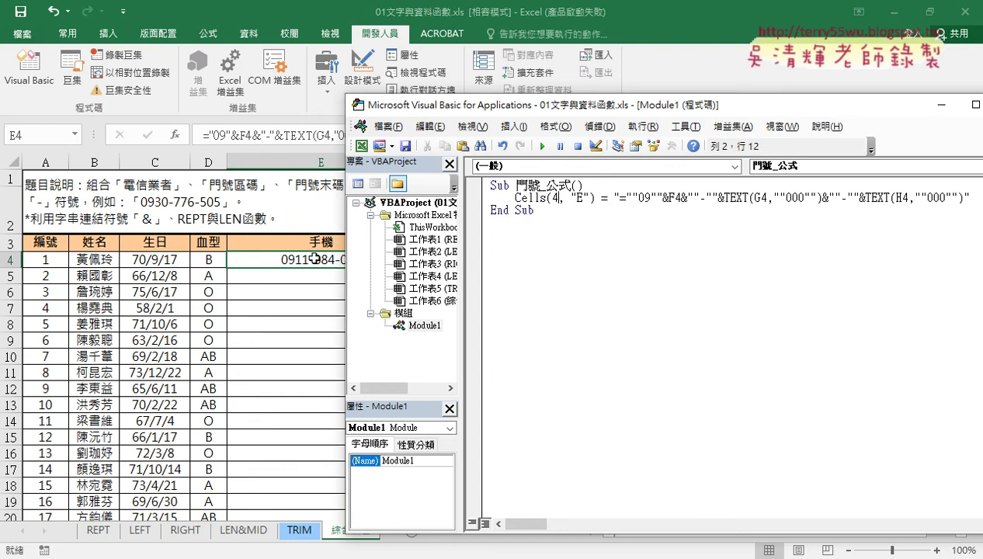
pyautogui.click(600, 185)
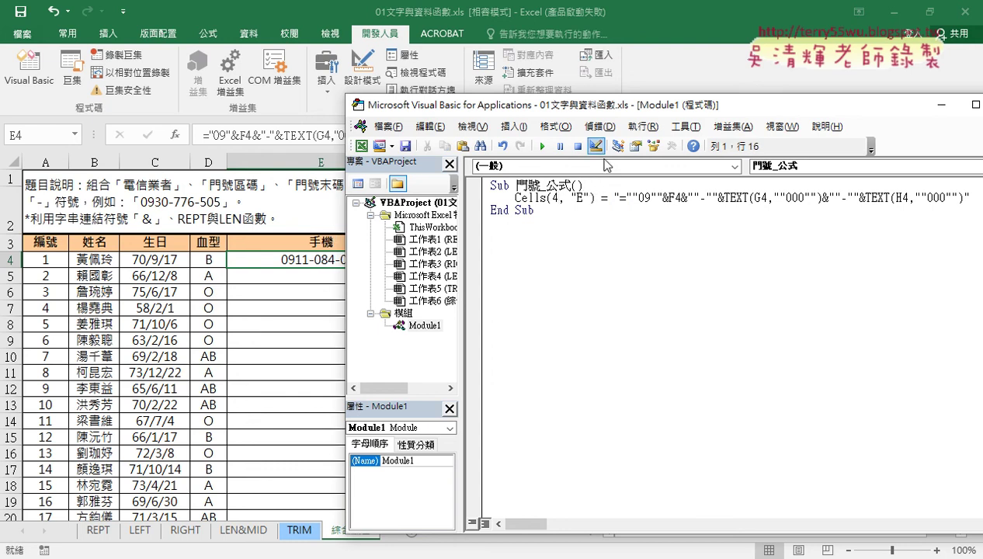
pyautogui.moveTo(597, 105); pyautogui.dragTo(653, 95)
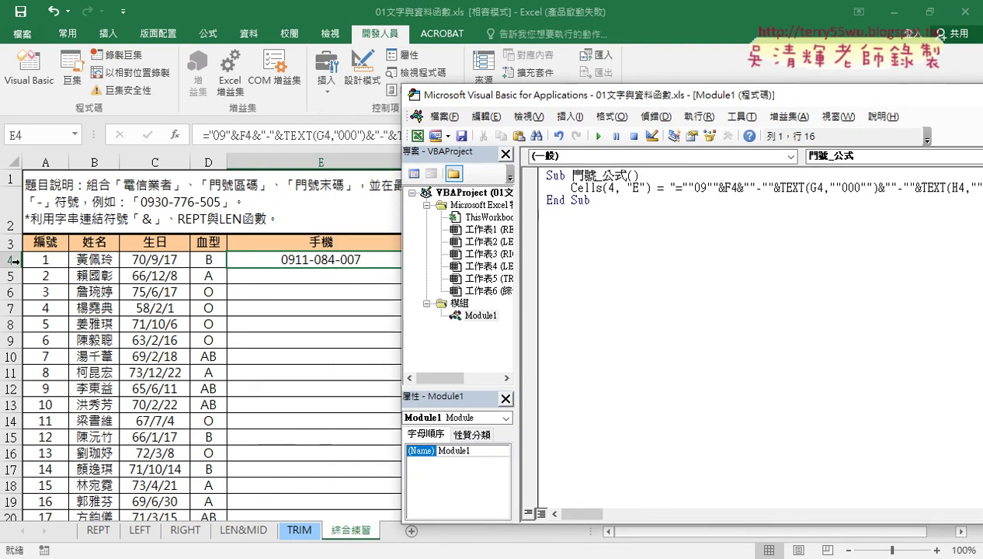
pyautogui.click(203, 261)
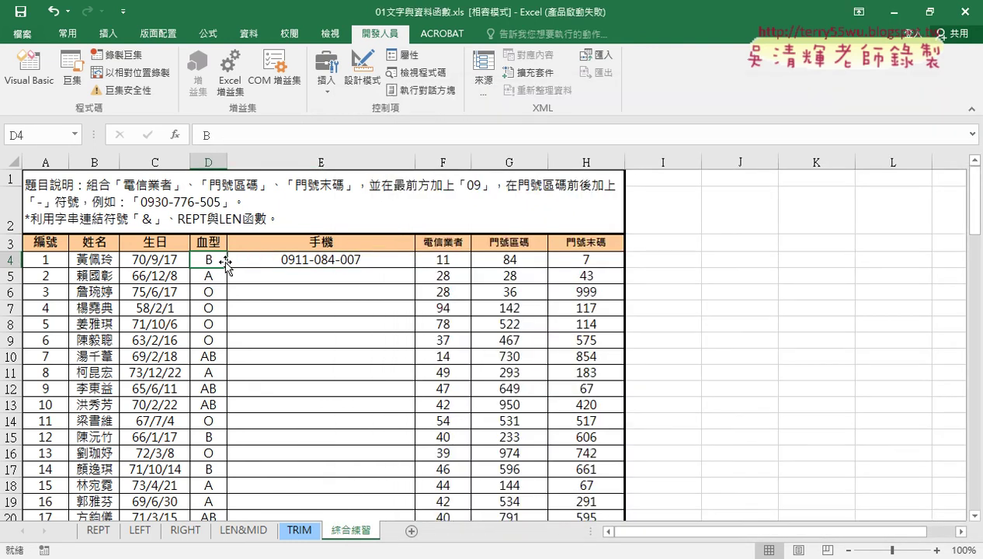
pyautogui.hotkey('ctrl', 'Down')
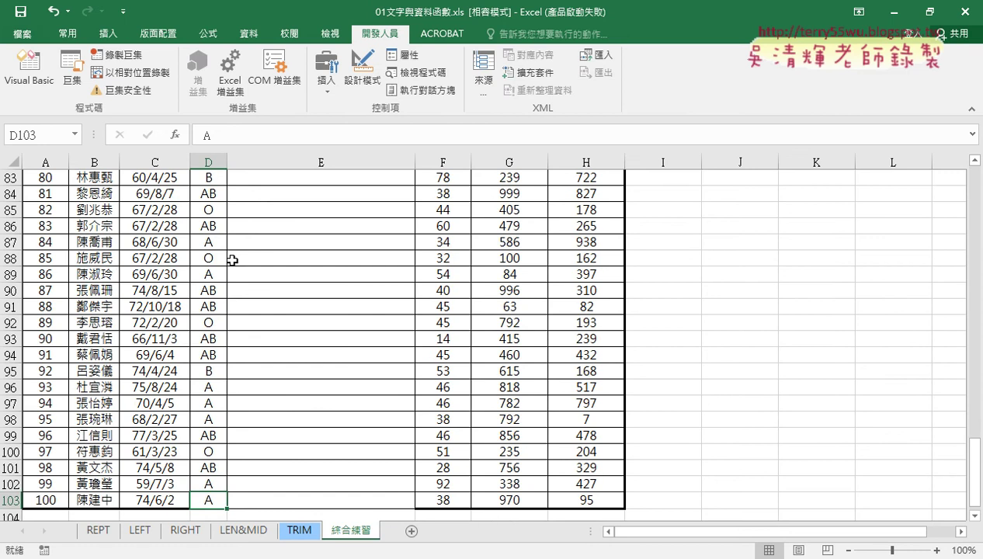
pyautogui.hotkey('ctrl', 'Up')
pyautogui.scroll(1, 232, 260)
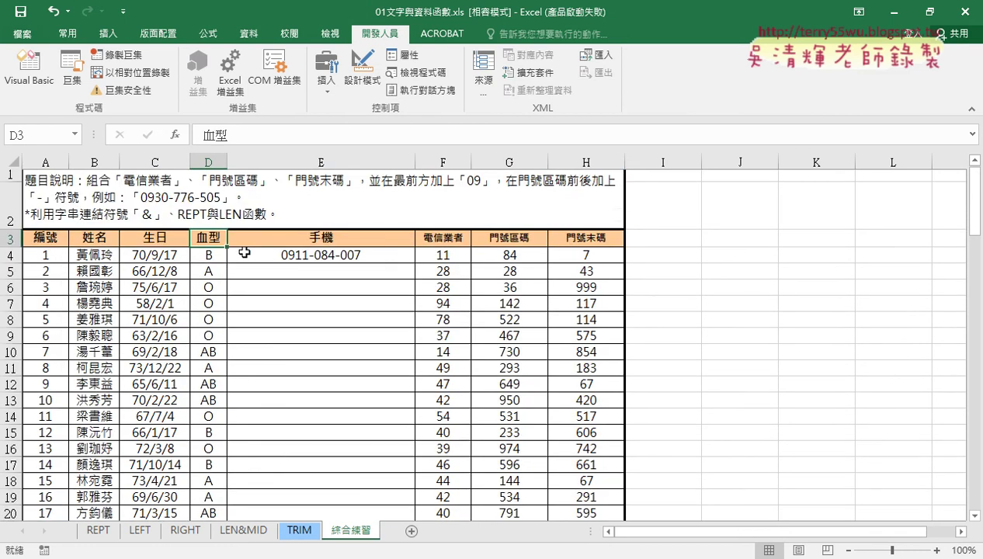
pyautogui.click(321, 260)
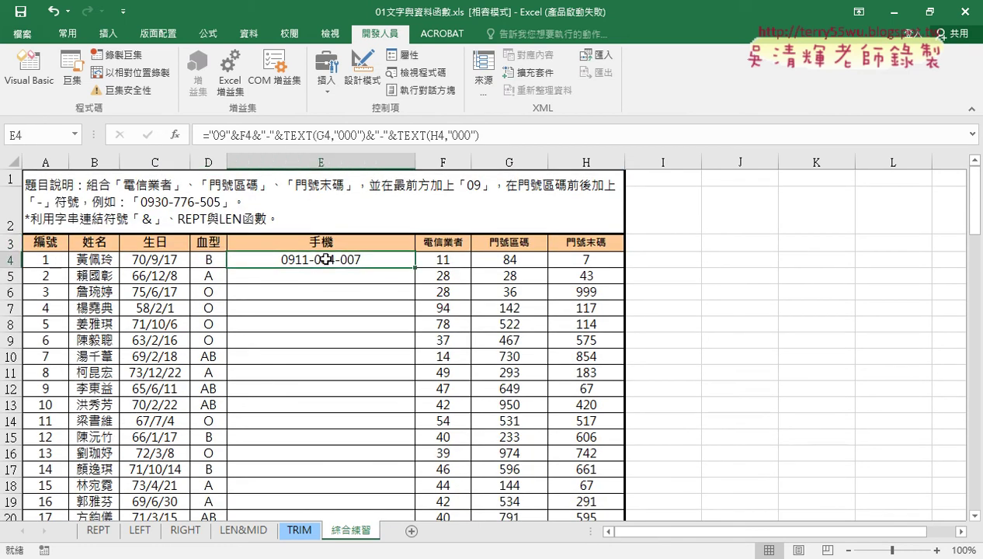
pyautogui.click(46, 74)
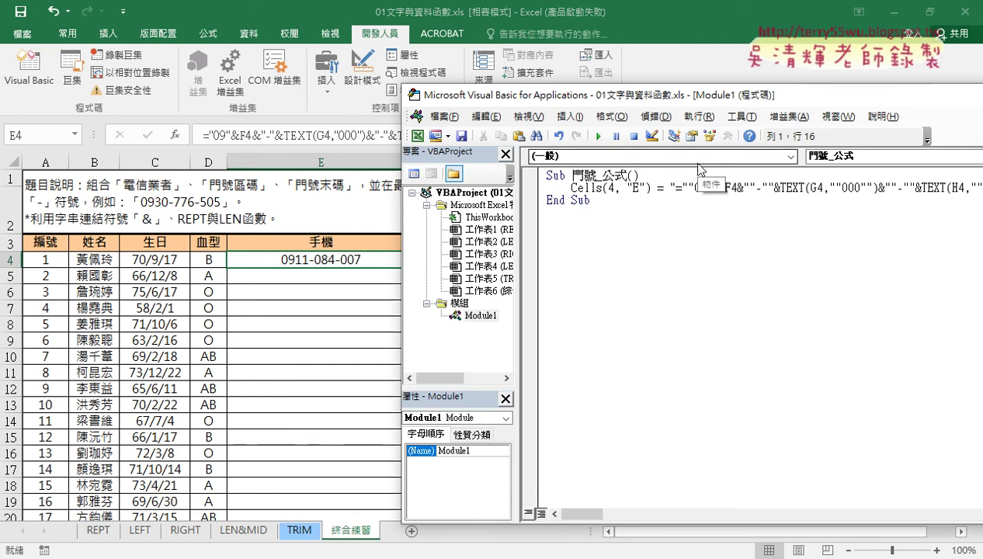
# Step: Insert an indented For i = 4 To 103 line and a matching Next line below the Sub line
pyautogui.press('Return')
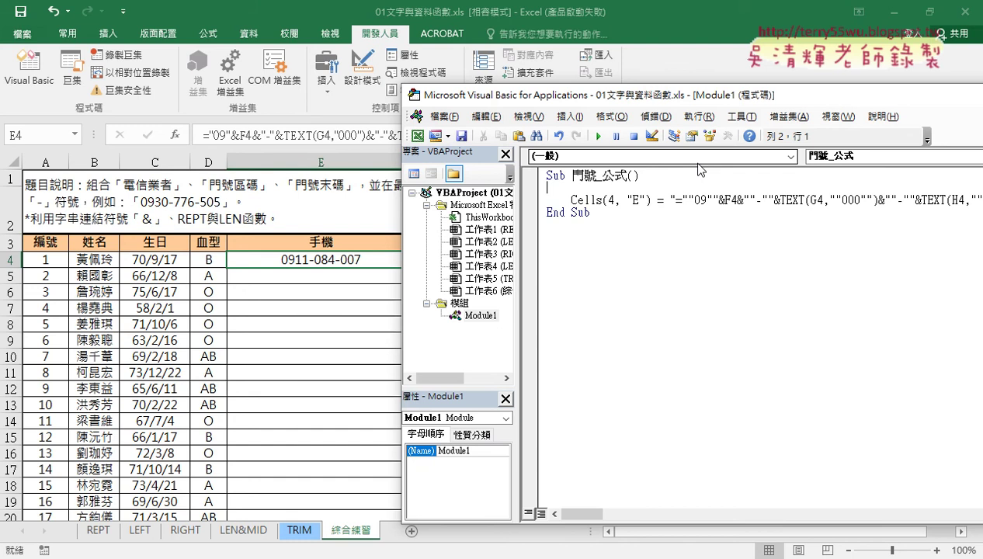
pyautogui.press('Tab')
pyautogui.write('fo')
pyautogui.write('r ')
pyautogui.write('i')
pyautogui.write('=')
pyautogui.write('4')
pyautogui.write(' to ')
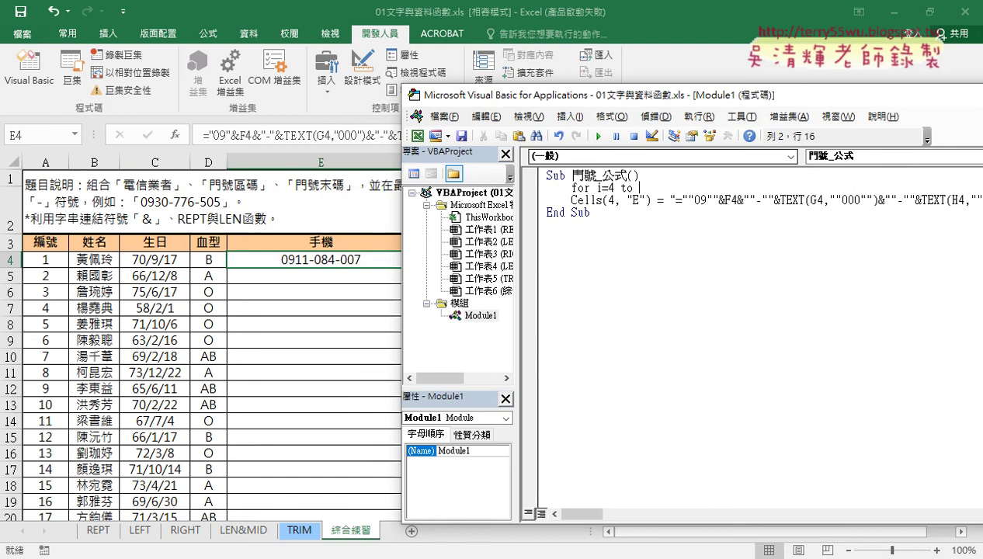
pyautogui.write('10')
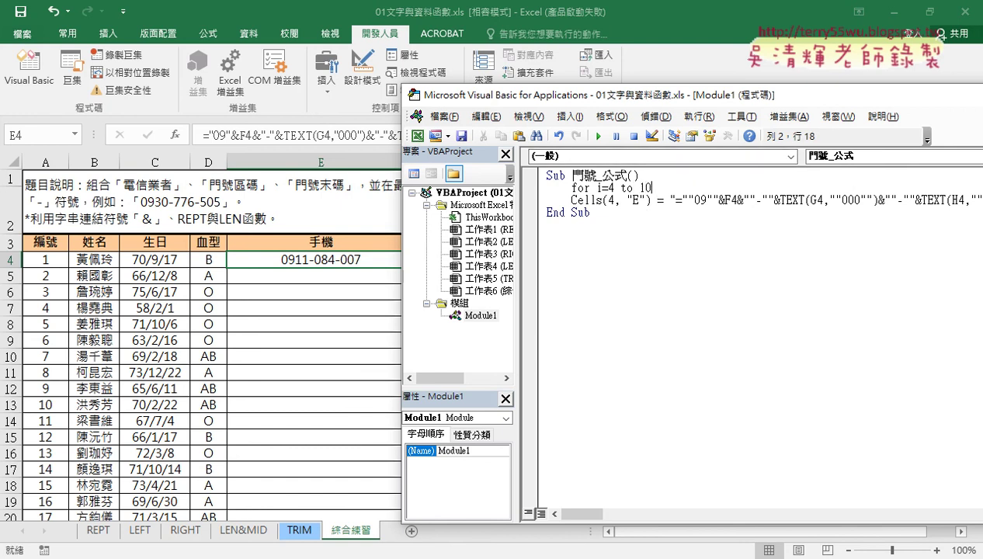
pyautogui.write('3')
pyautogui.press('Return')
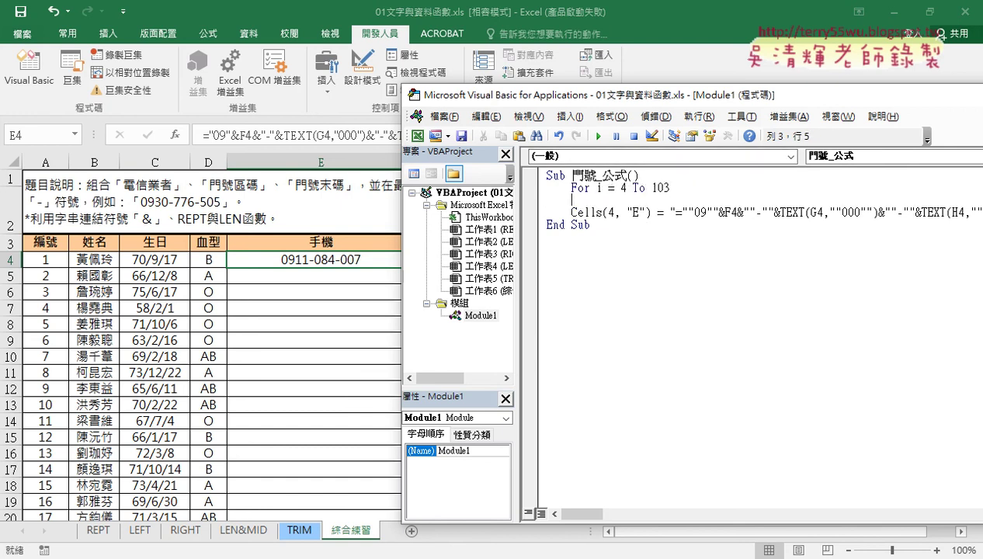
pyautogui.press('Return')
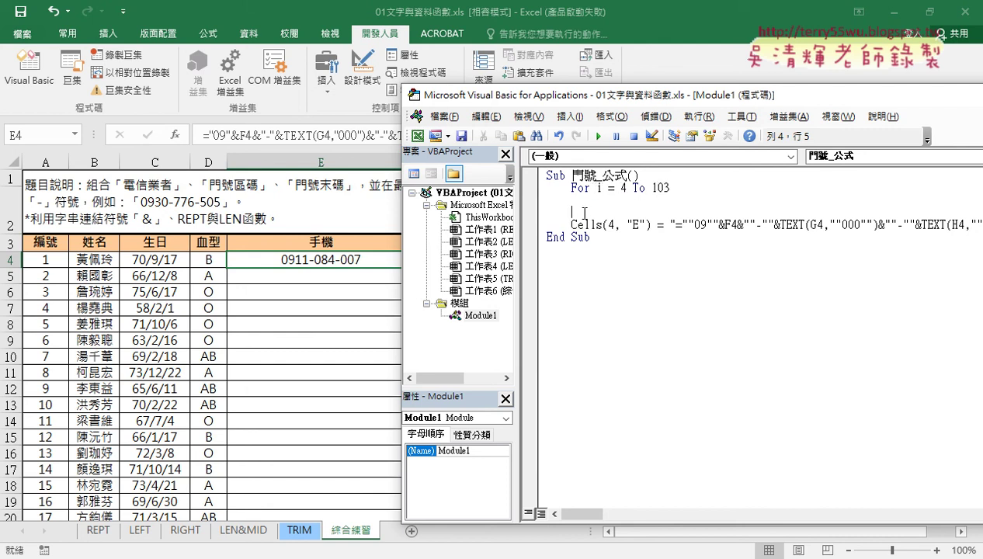
pyautogui.write('ne')
pyautogui.write('xt')
# Step: Move the Cells line inside the For…Next loop, indent it, and remove the stray blank space
pyautogui.click(578, 188)
pyautogui.press('Down')
pyautogui.press('Down')
pyautogui.press('Down')
pyautogui.doubleClick(599, 187)
pyautogui.click(528, 225)
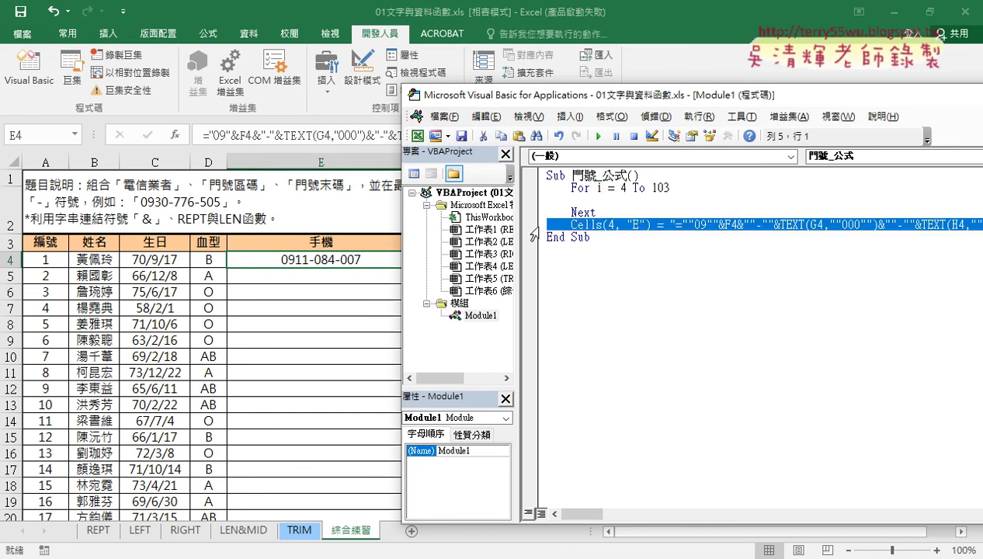
pyautogui.moveTo(551, 231); pyautogui.dragTo(549, 203)
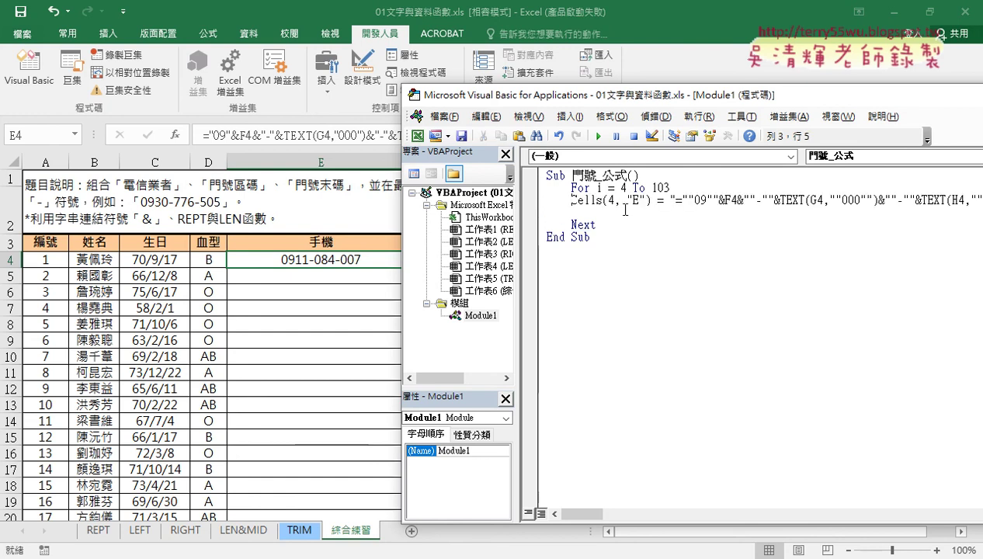
pyautogui.press('Tab')
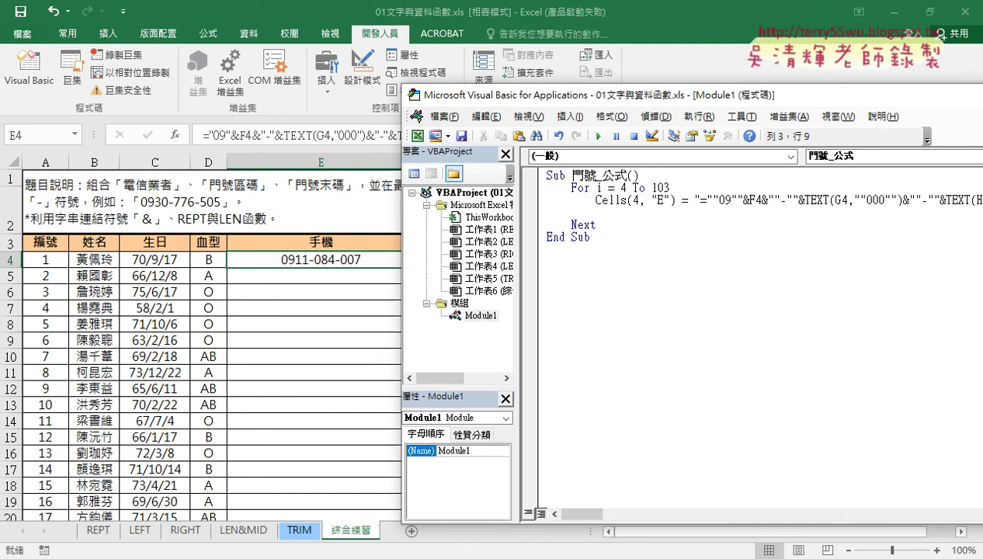
pyautogui.moveTo(548, 211)
pyautogui.mouseDown()
pyautogui.moveTo(515, 203)
pyautogui.moveTo(528, 211)
pyautogui.mouseUp()
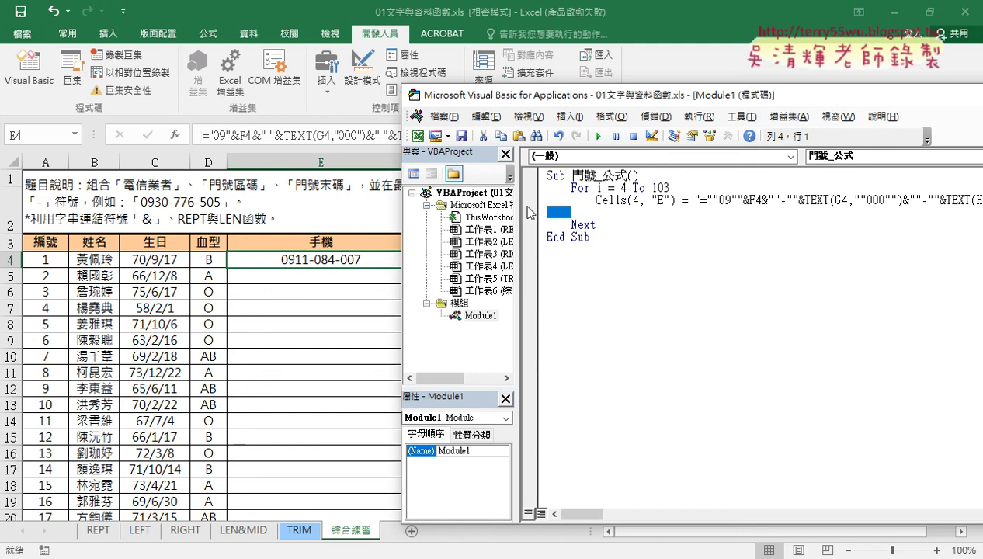
pyautogui.press('Delete')
pyautogui.press('Delete')
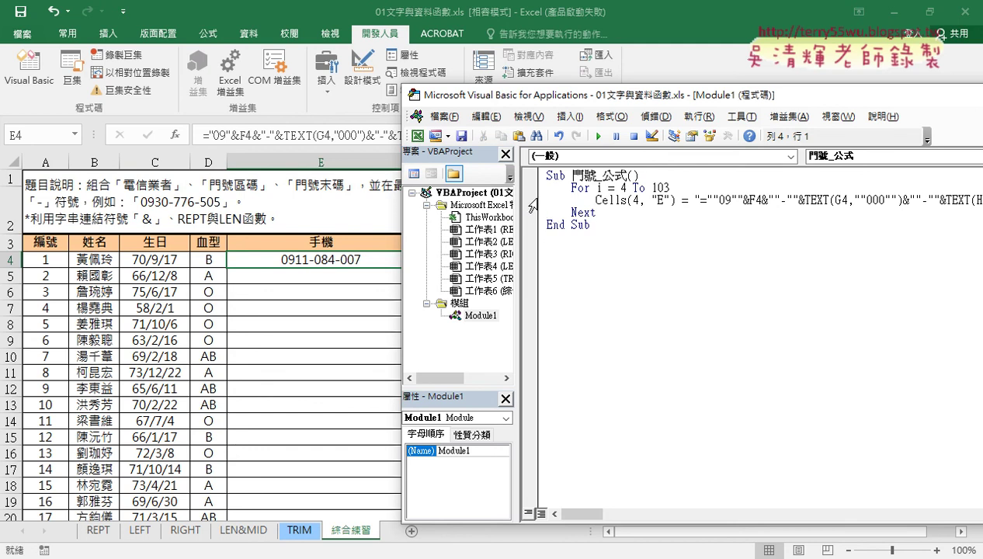
# Step: Widen the code window and change Cells(4, "E") to Cells(i, "E")
pyautogui.moveTo(513, 195); pyautogui.dragTo(464, 195)
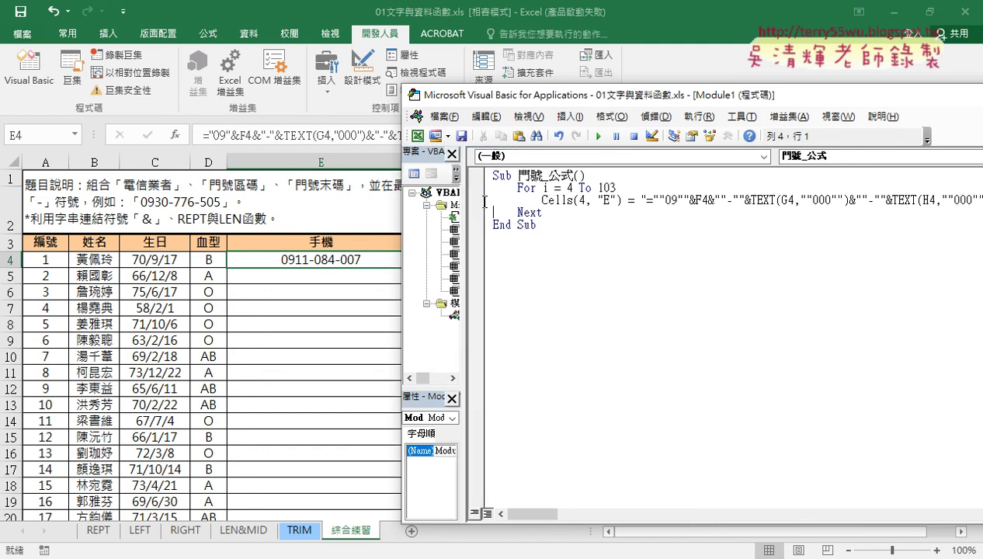
pyautogui.moveTo(542, 187); pyautogui.dragTo(617, 187)
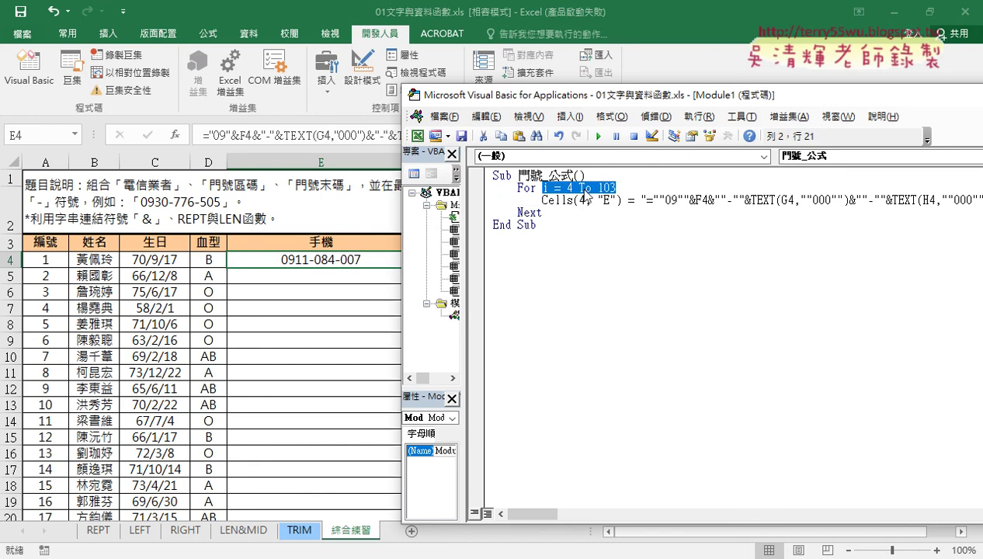
pyautogui.moveTo(518, 188); pyautogui.dragTo(620, 187)
pyautogui.click(531, 212)
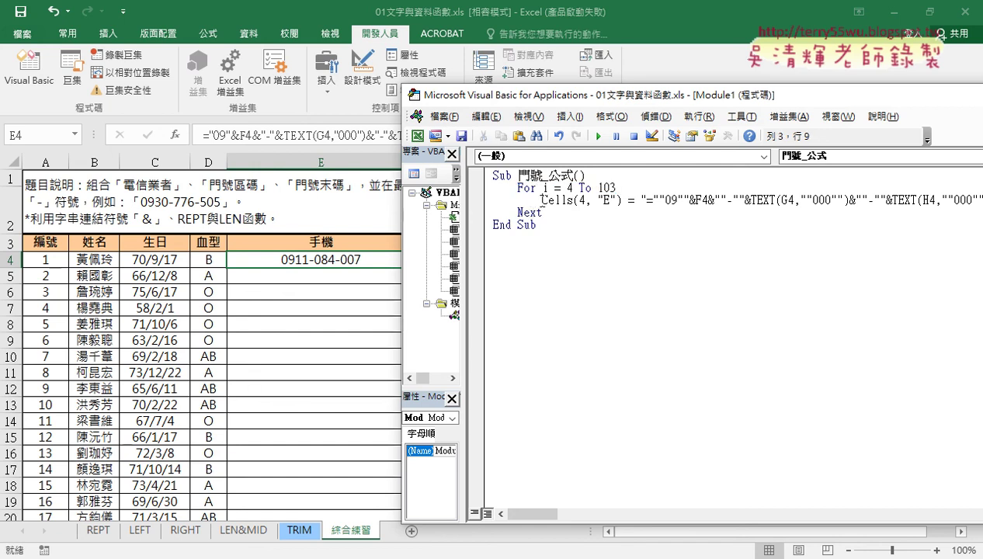
pyautogui.moveTo(542, 201); pyautogui.dragTo(609, 200)
pyautogui.click(583, 201)
pyautogui.doubleClick(579, 200)
pyautogui.write('i')
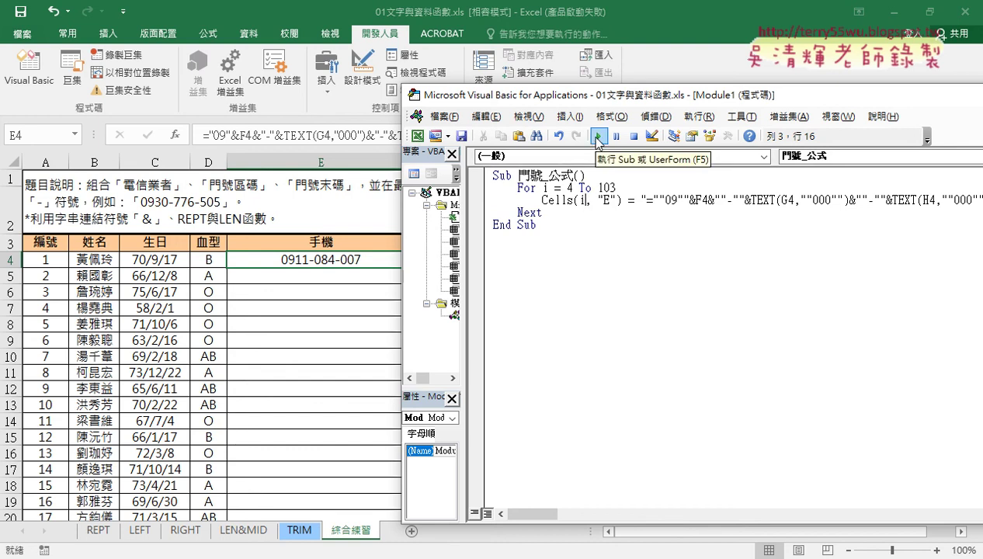
# Step: Run the macro, check that column E is filled down to row 103, then return to the code
pyautogui.click(598, 138)
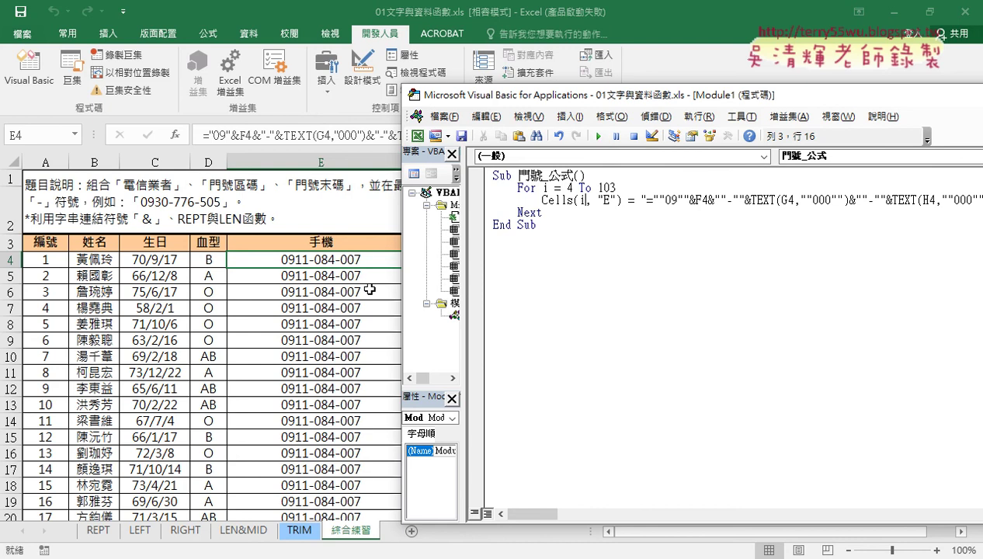
pyautogui.click(323, 259)
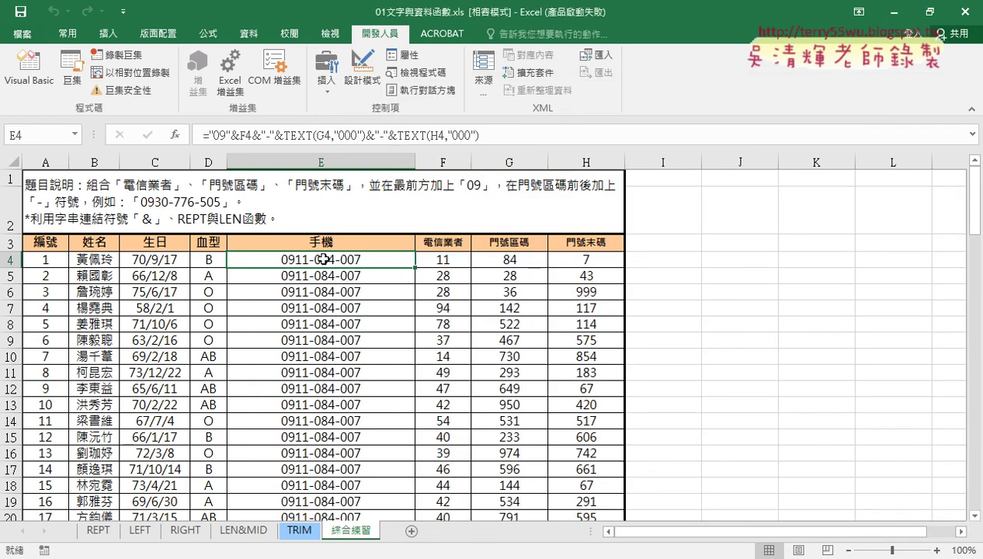
pyautogui.hotkey('ctrl', 'Down')
pyautogui.hotkey('ctrl', 'Up')
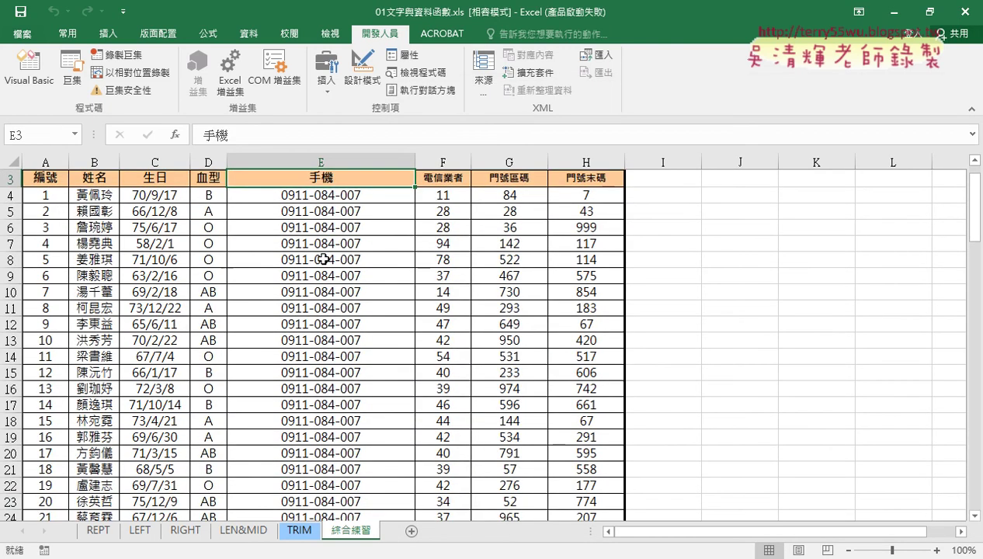
pyautogui.click(29, 70)
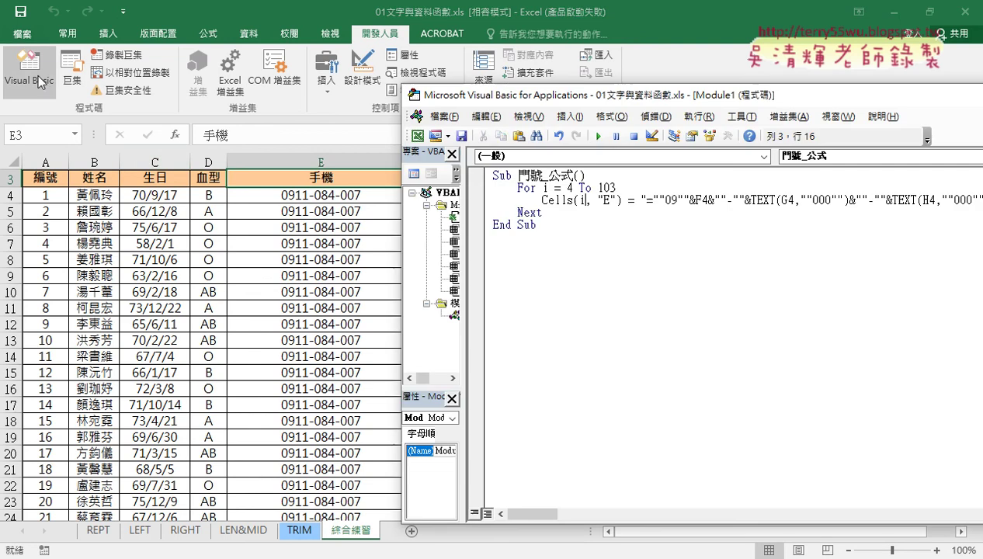
# Step: Copy the whole 門號_公式 macro and paste a duplicate below its End Sub
pyautogui.doubleClick(578, 201)
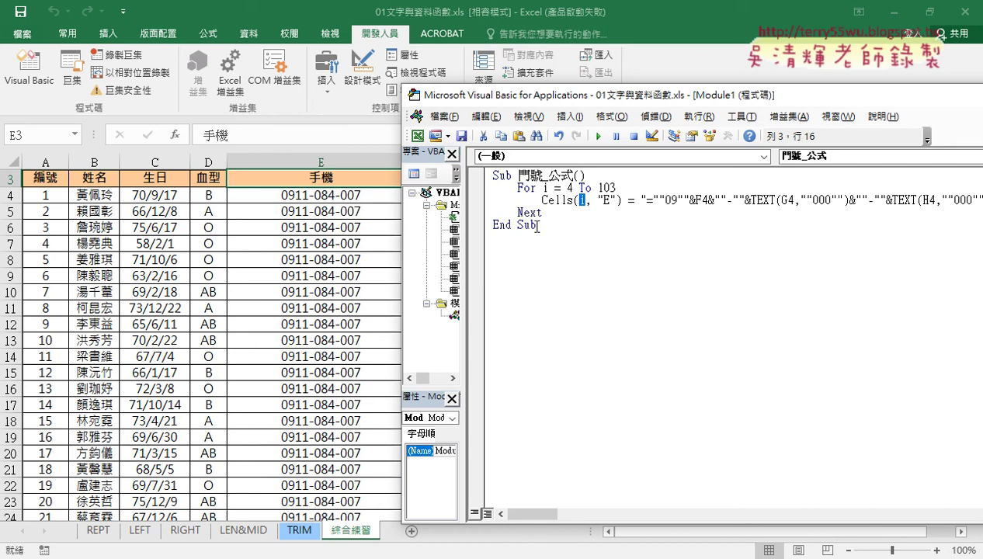
pyautogui.moveTo(536, 226); pyautogui.dragTo(489, 176)
pyautogui.rightClick(564, 198)
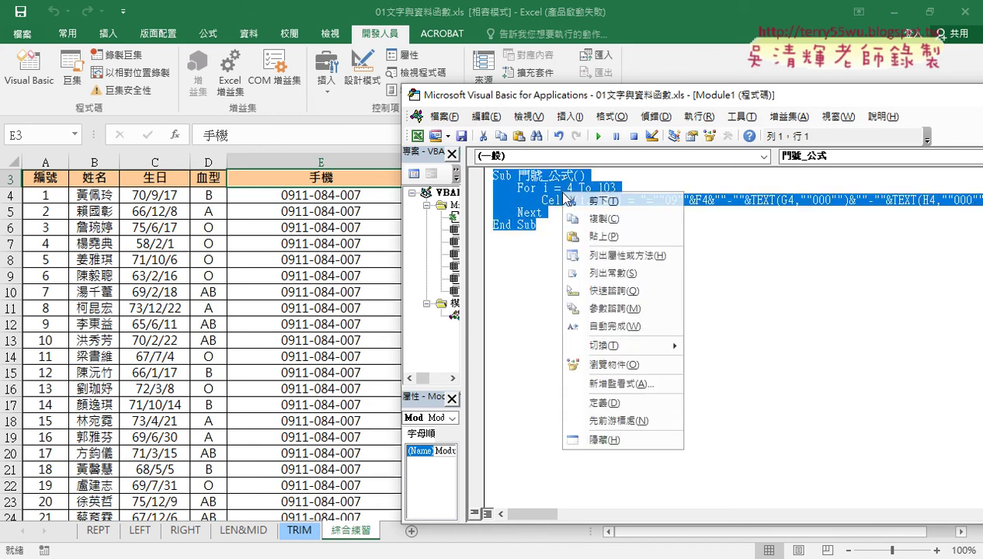
pyautogui.click(590, 219)
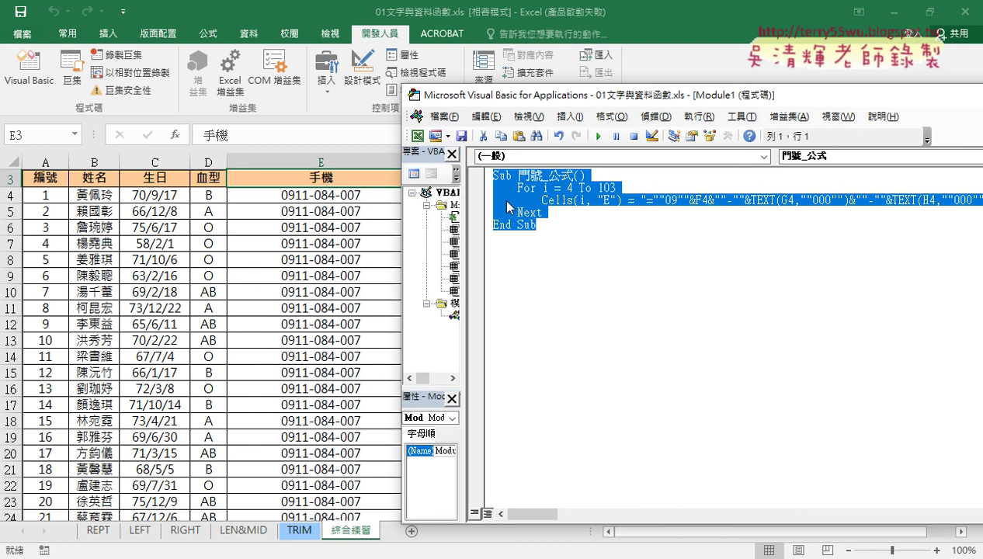
pyautogui.click(507, 239)
pyautogui.hotkey('ctrl', 'v')
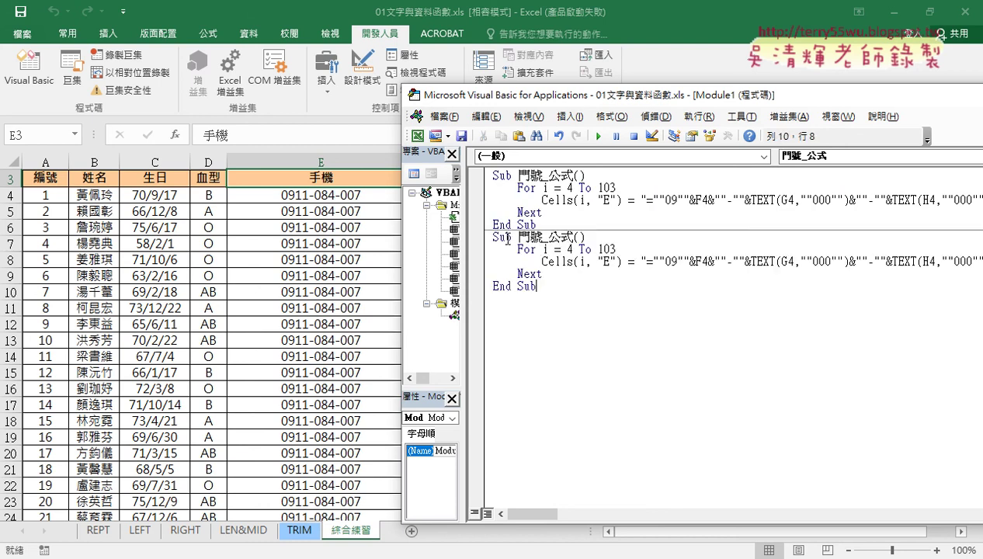
# Step: Rename the duplicate to 清除() and replace its formula with an empty string ""
pyautogui.moveTo(518, 237); pyautogui.dragTo(574, 235)
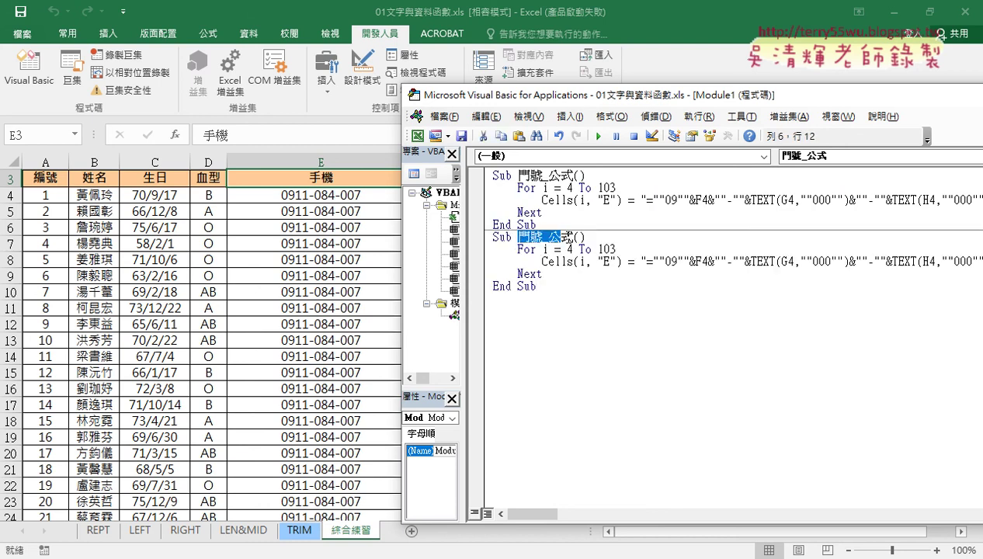
pyautogui.write('7')
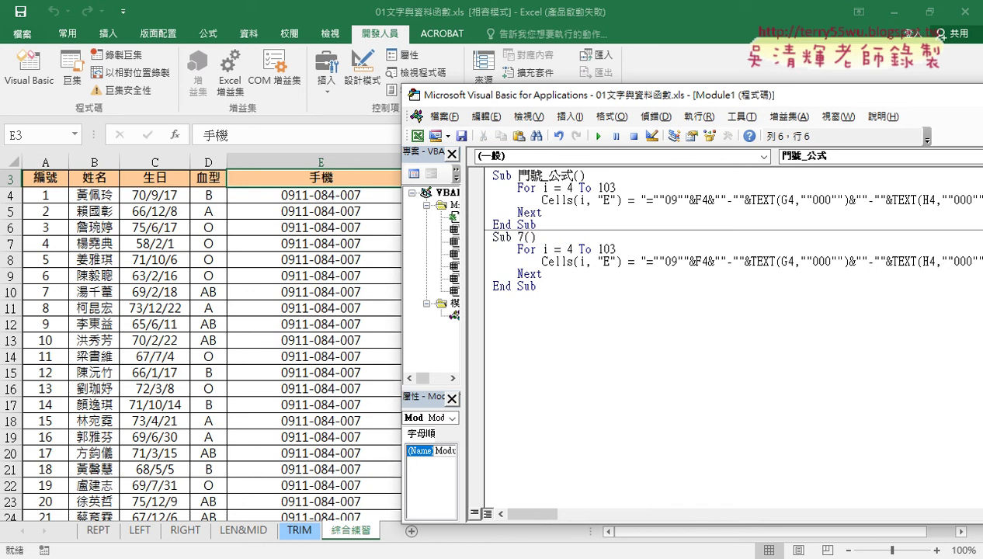
pyautogui.press('BackSpace')
pyautogui.write('清')
pyautogui.write('除()')
pyautogui.click(637, 261)
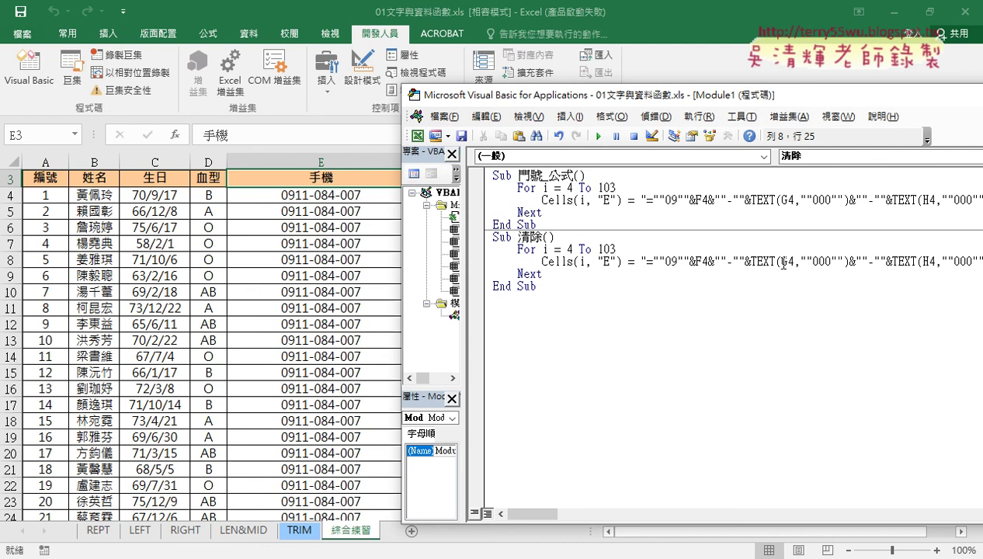
pyautogui.hotkey('shift', 'End')
pyautogui.press('Delete')
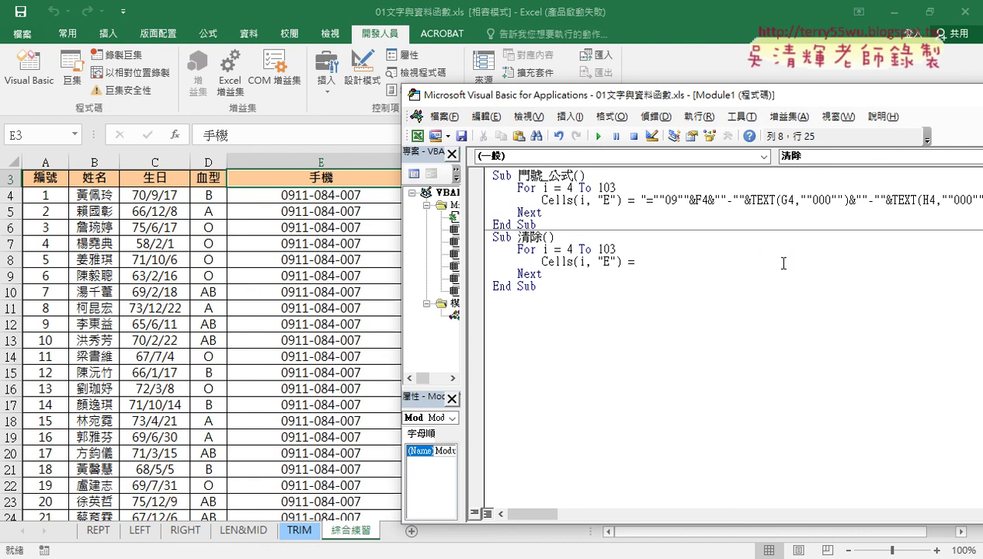
pyautogui.write('""')
# Step: Run 清除 to empty column E, then review its i variable and "" value
pyautogui.click(583, 260)
pyautogui.click(598, 136)
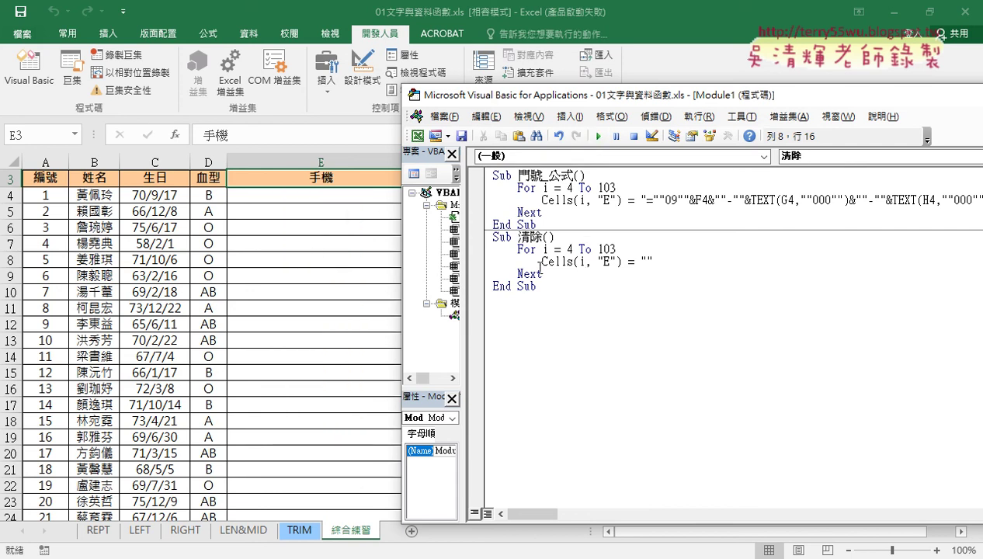
pyautogui.doubleClick(581, 261)
pyautogui.doubleClick(647, 262)
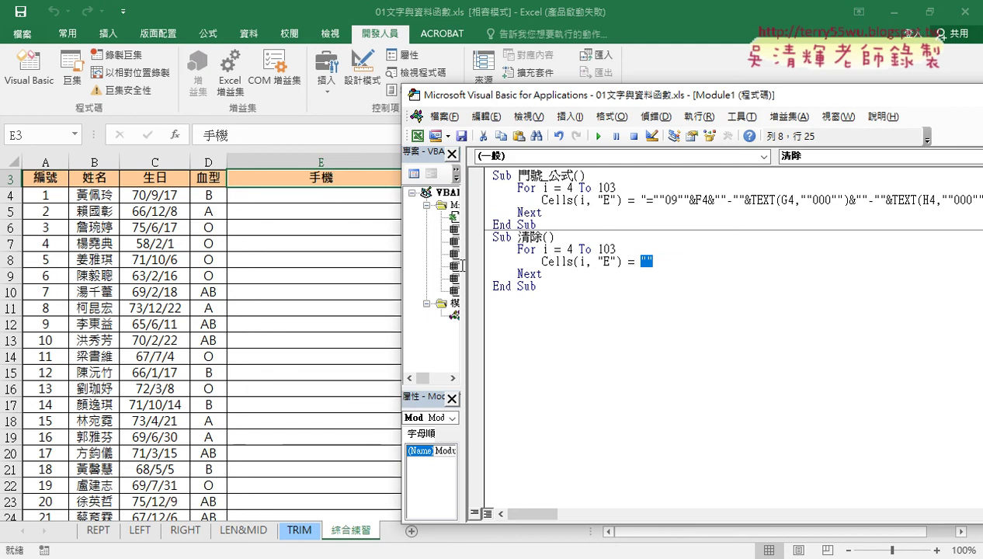
pyautogui.moveTo(536, 286); pyautogui.dragTo(492, 236)
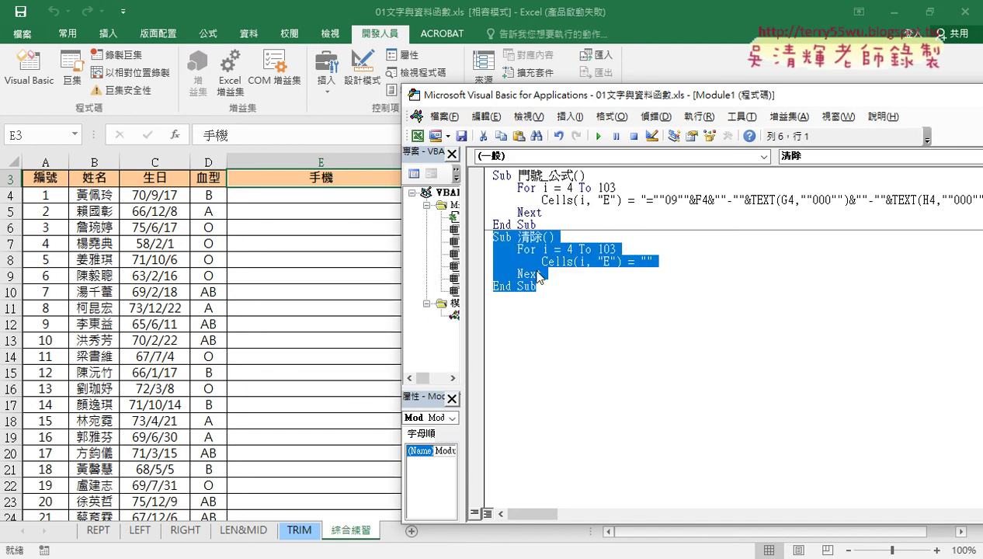
pyautogui.click(617, 274)
pyautogui.doubleClick(646, 261)
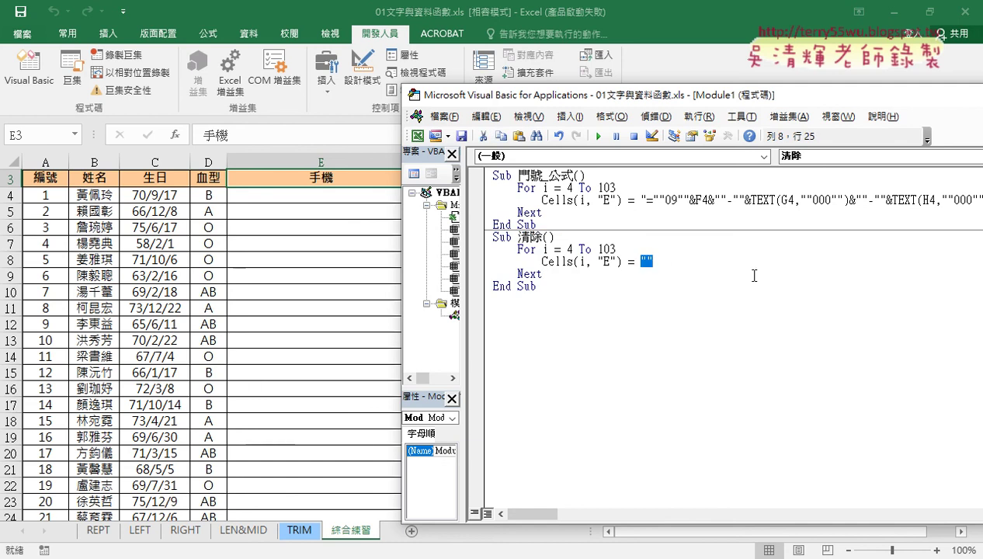
pyautogui.click(582, 199)
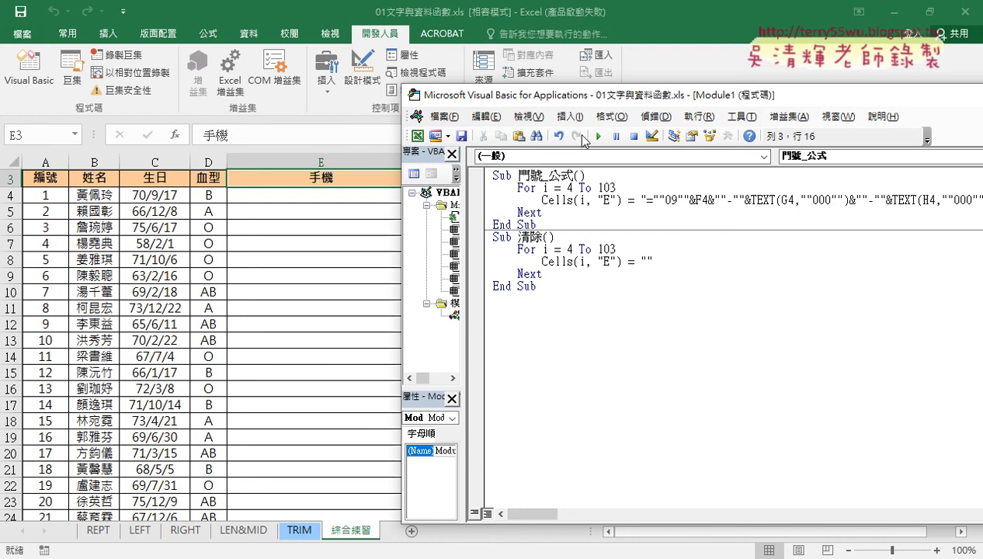
# Step: Rerun 門號_公式 and inspect E5's formula, which still references F4, G4 and H4
pyautogui.click(598, 136)
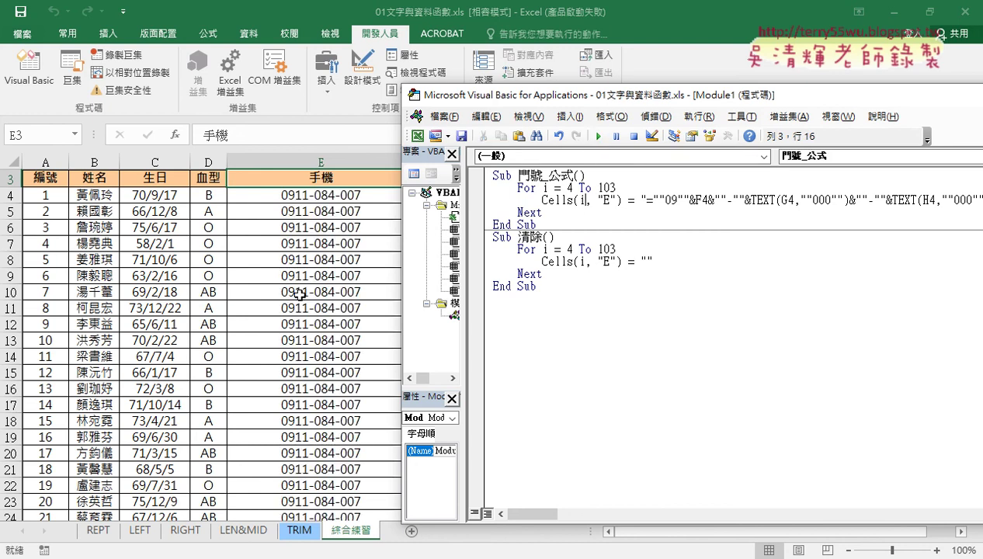
pyautogui.click(321, 195)
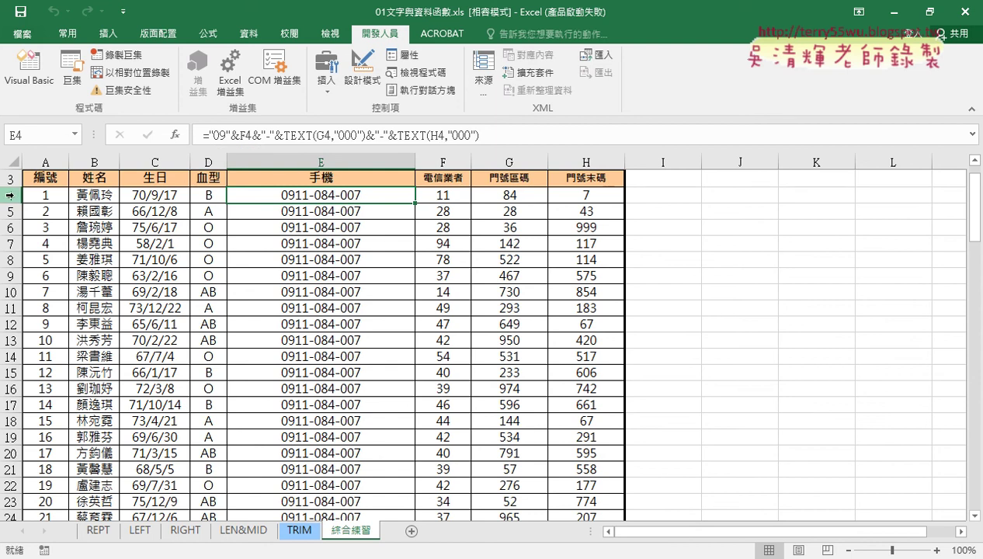
pyautogui.click(310, 213)
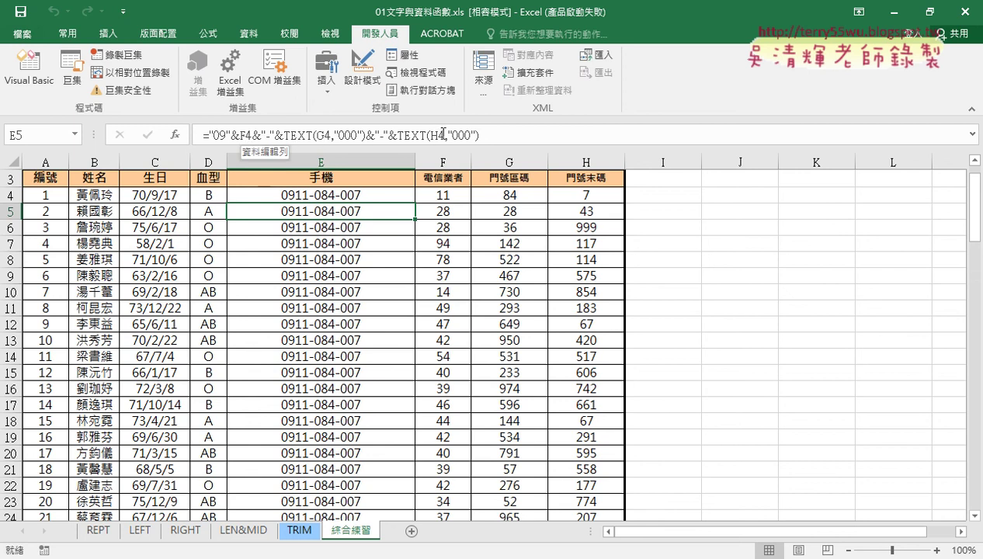
# Step: Reopen and reposition the code window, then replace the 4 in F4 with i
pyautogui.click(50, 78)
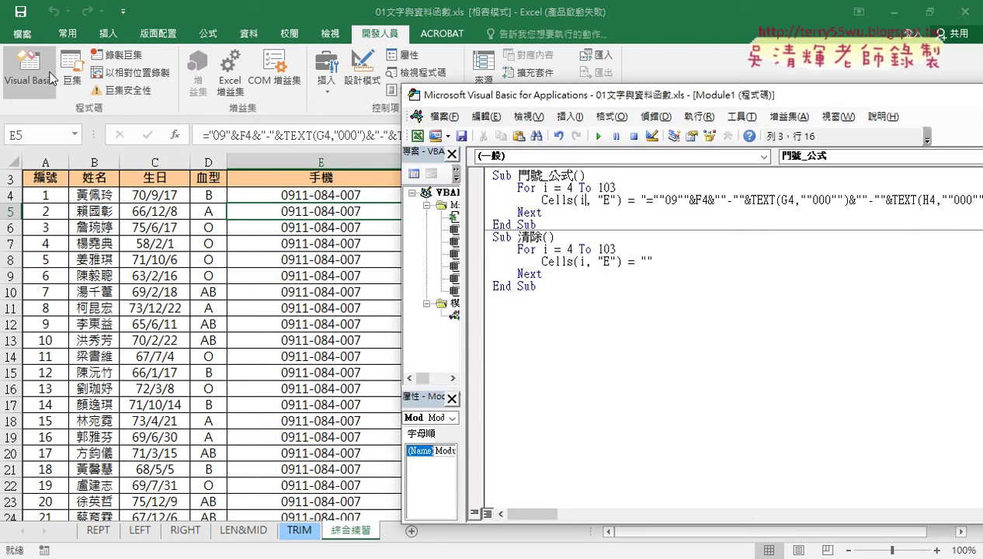
pyautogui.moveTo(608, 99); pyautogui.dragTo(415, 106)
pyautogui.moveTo(508, 203); pyautogui.dragTo(518, 203)
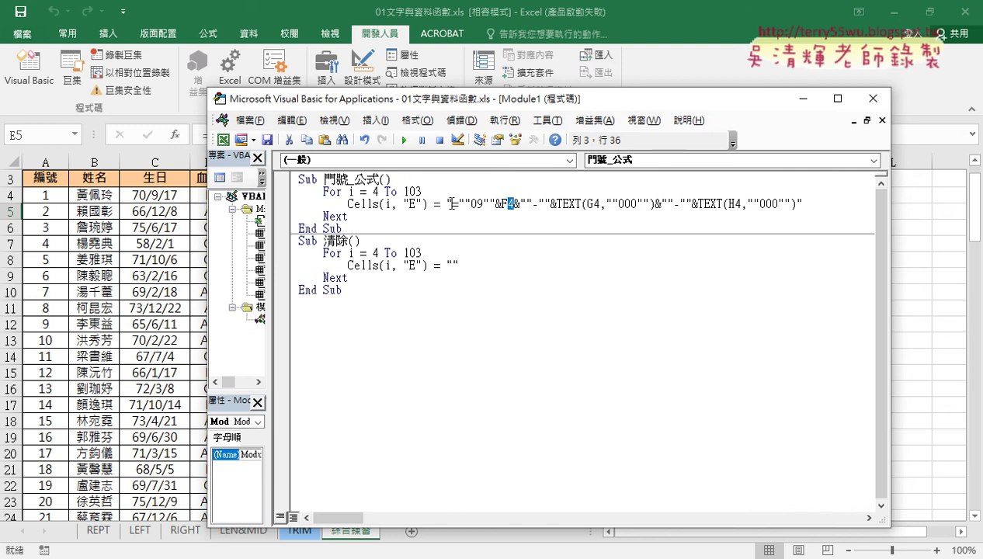
pyautogui.moveTo(451, 203); pyautogui.dragTo(796, 203)
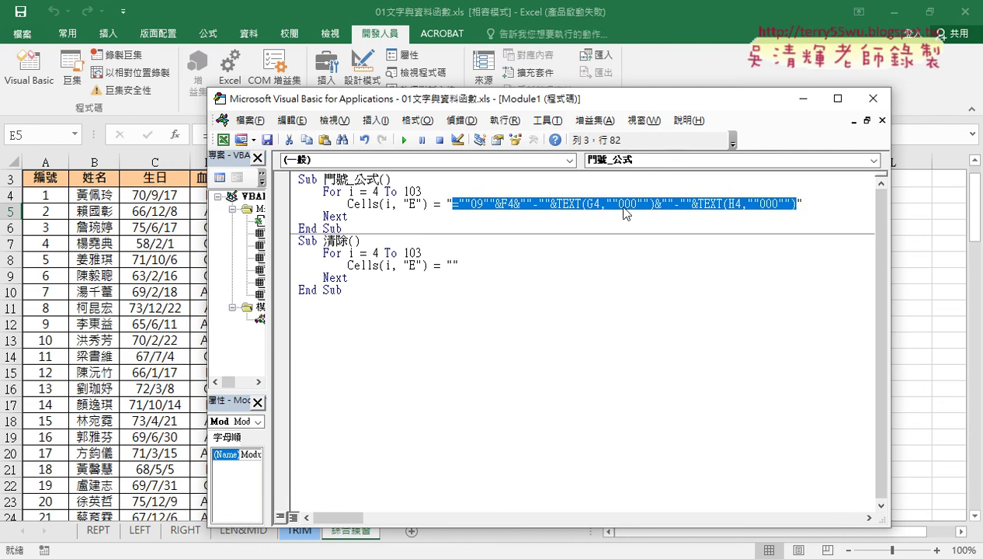
pyautogui.press('Left')
pyautogui.hotkey('shift', 'Left')
pyautogui.hotkey('shift', 'Left')
pyautogui.hotkey('shift', 'Right')
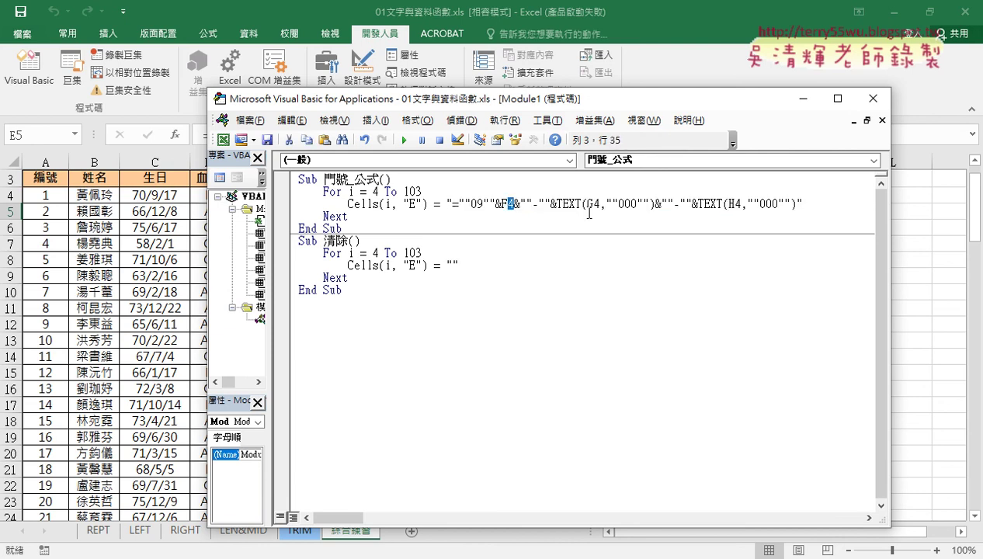
pyautogui.write('ㄌ')
pyautogui.press('Escape')
# Step: Run the macro with the Fi reference and return to the worksheet
pyautogui.moveTo(453, 203); pyautogui.dragTo(799, 203)
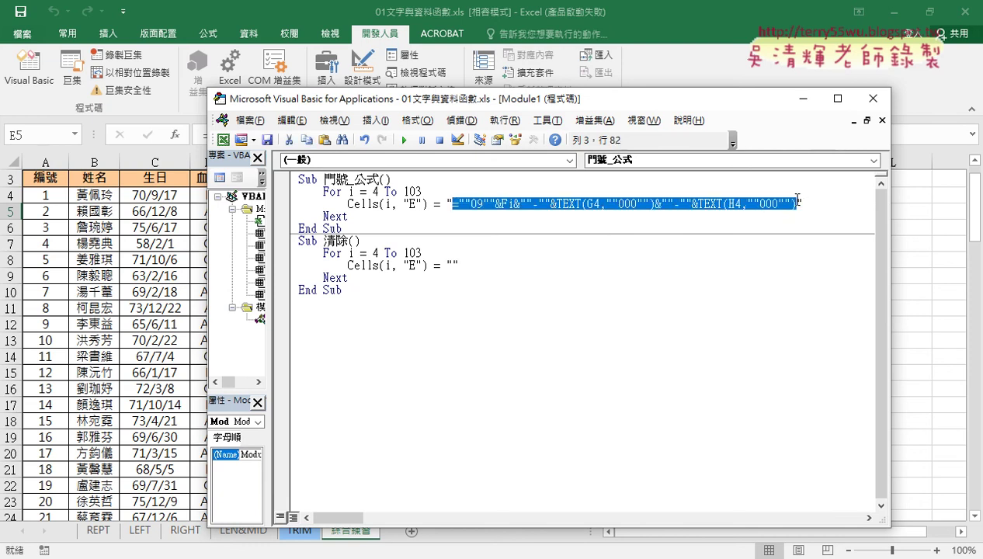
pyautogui.moveTo(606, 104); pyautogui.dragTo(741, 108)
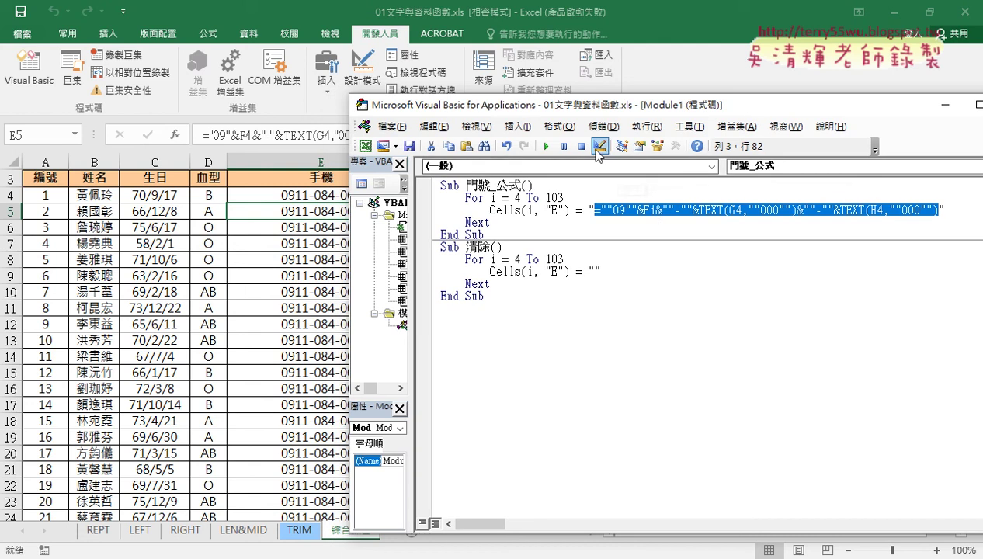
pyautogui.click(546, 146)
pyautogui.hotkey('alt', 'F11')
# Step: Examine E4's formula containing the literal Fi, then select the i of Fi in the macro code
pyautogui.click(307, 195)
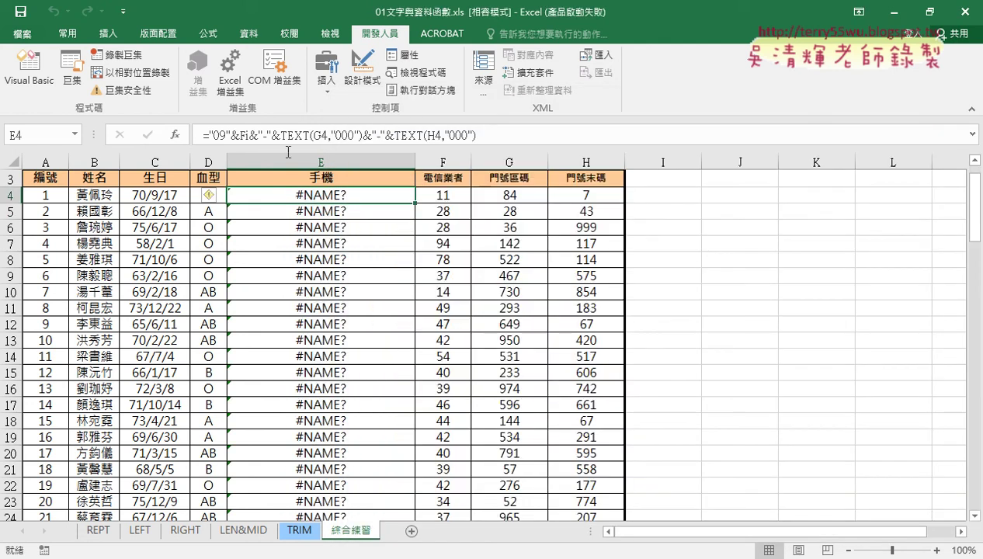
pyautogui.click(253, 132)
pyautogui.doubleClick(244, 135)
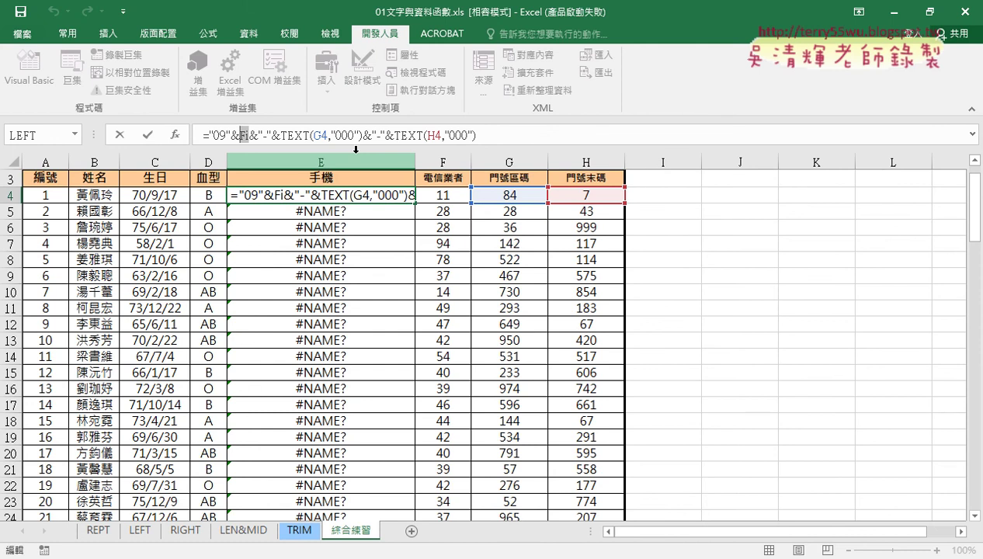
pyautogui.press('Escape')
pyautogui.click(23, 78)
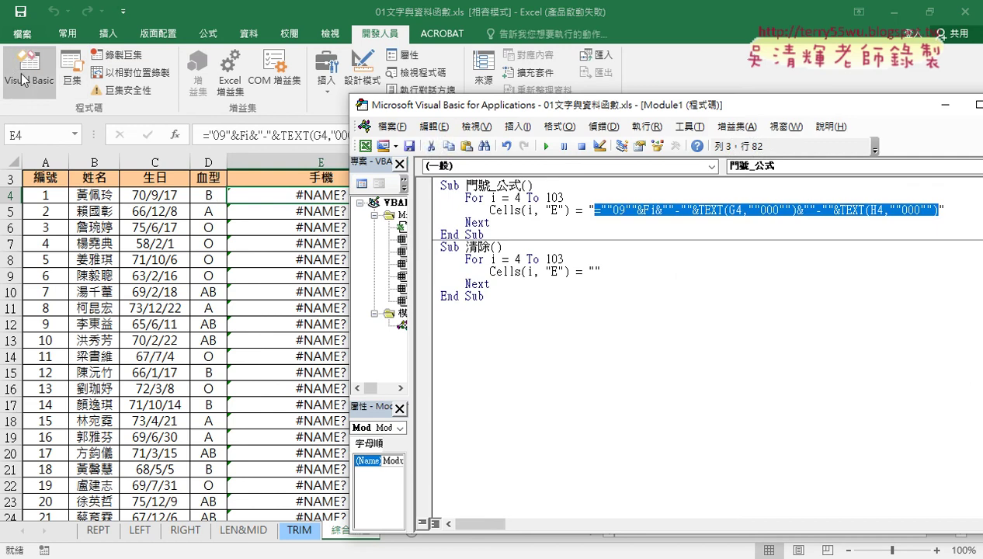
pyautogui.moveTo(650, 209); pyautogui.dragTo(657, 210)
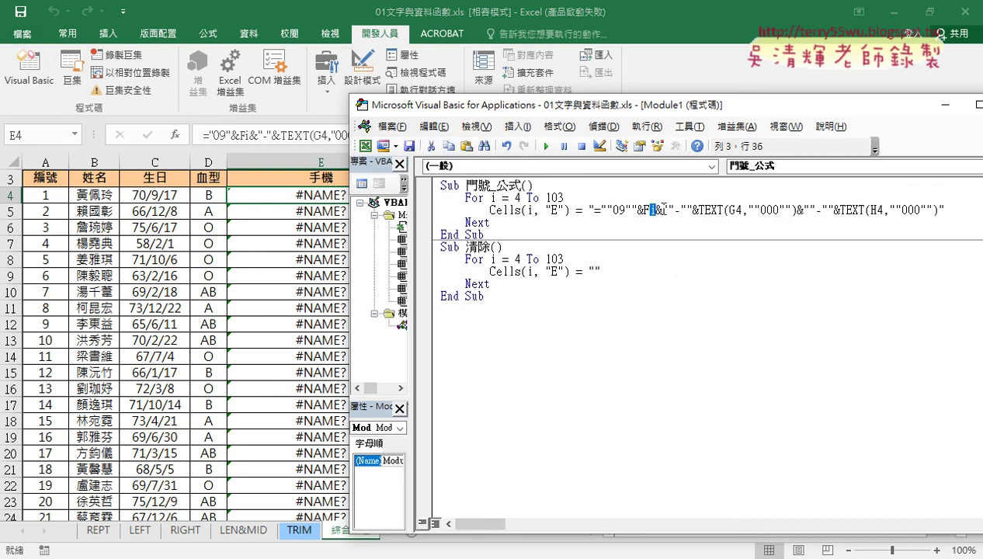
# Step: Restore F4, then mark the formula string and F4's position with the screen pen
pyautogui.write('4')
pyautogui.moveTo(657, 210); pyautogui.dragTo(649, 209)
pyautogui.moveTo(584, 201)
pyautogui.mouseDown()
pyautogui.moveTo(588, 215)
pyautogui.moveTo(937, 219)
pyautogui.mouseUp()
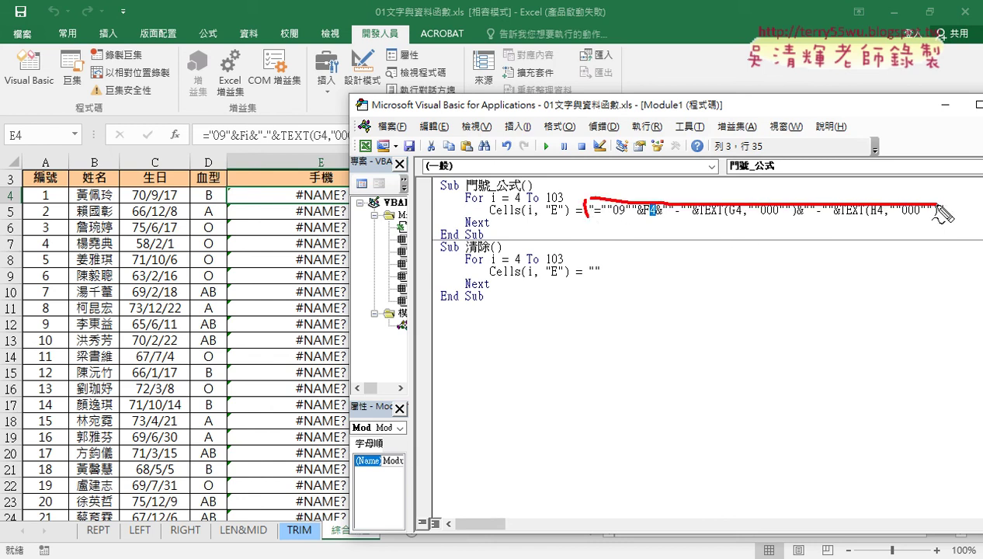
pyautogui.moveTo(599, 220); pyautogui.dragTo(943, 216)
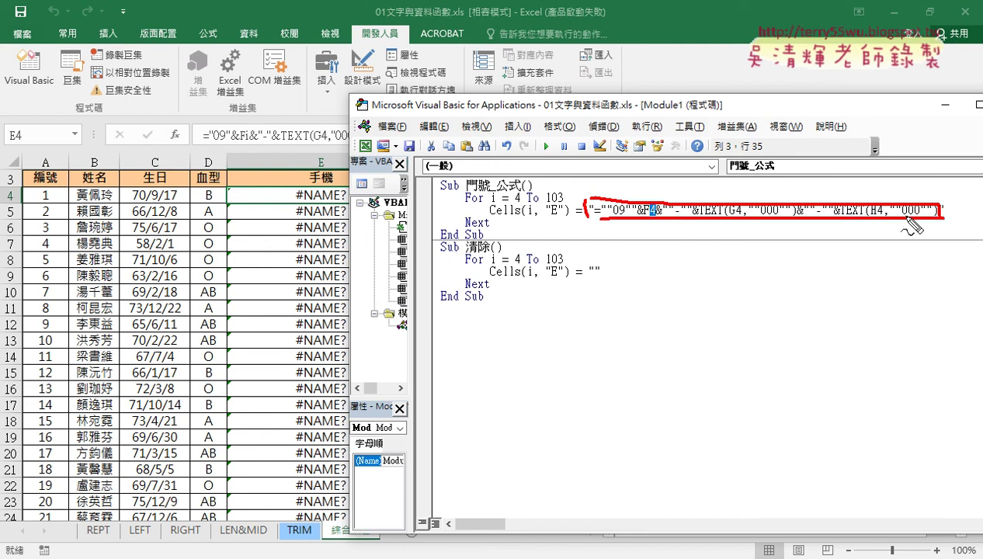
pyautogui.moveTo(644, 181); pyautogui.dragTo(643, 253)
pyautogui.moveTo(726, 179); pyautogui.dragTo(726, 264)
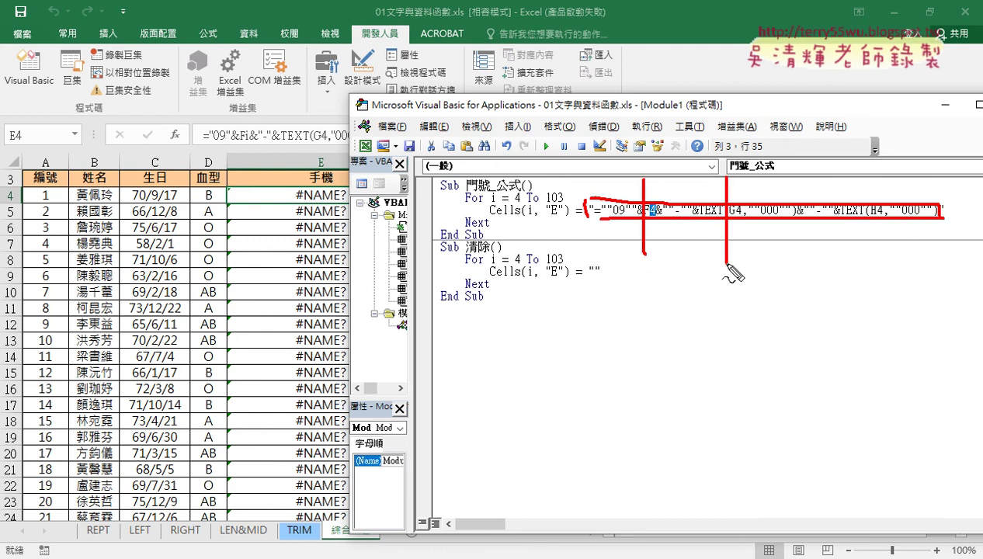
# Step: Sketch the &i& replacement linked to the loop variable, clear the drawings, and type "" over the 4
pyautogui.moveTo(662, 159); pyautogui.dragTo(664, 183)
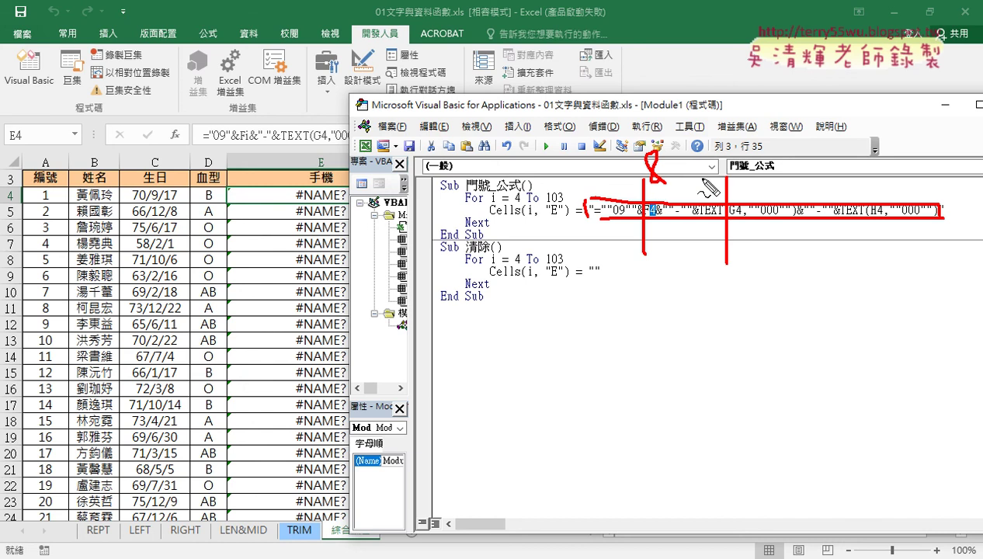
pyautogui.moveTo(699, 154)
pyautogui.mouseDown()
pyautogui.moveTo(708, 179)
pyautogui.moveTo(674, 181)
pyautogui.mouseUp()
pyautogui.click(672, 133)
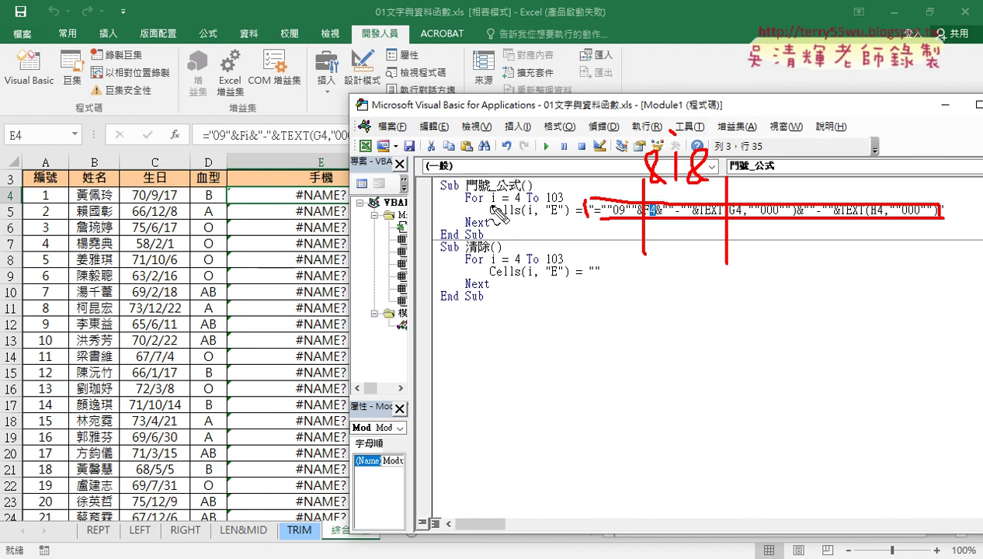
pyautogui.moveTo(490, 208)
pyautogui.mouseDown()
pyautogui.moveTo(515, 143)
pyautogui.moveTo(607, 133)
pyautogui.moveTo(661, 194)
pyautogui.mouseUp()
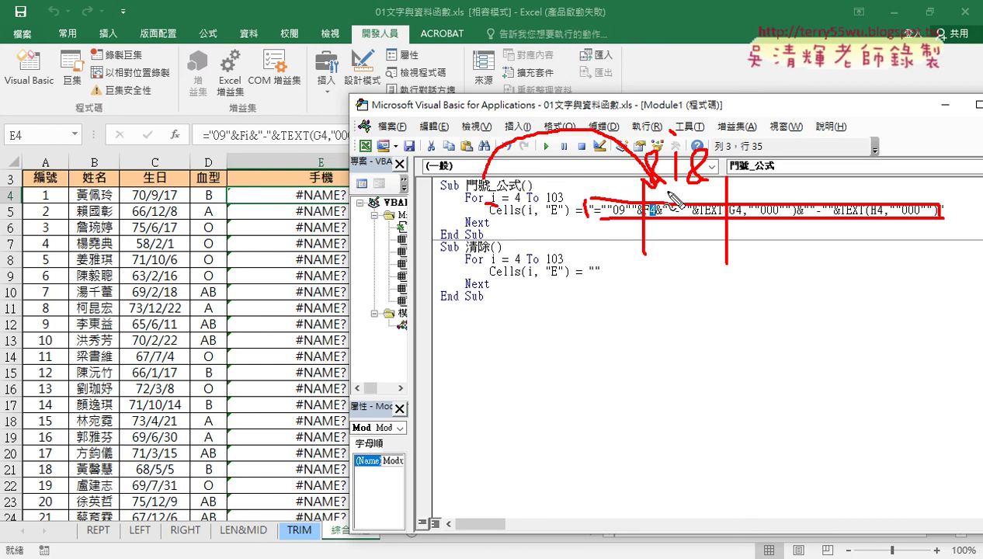
pyautogui.press('Escape')
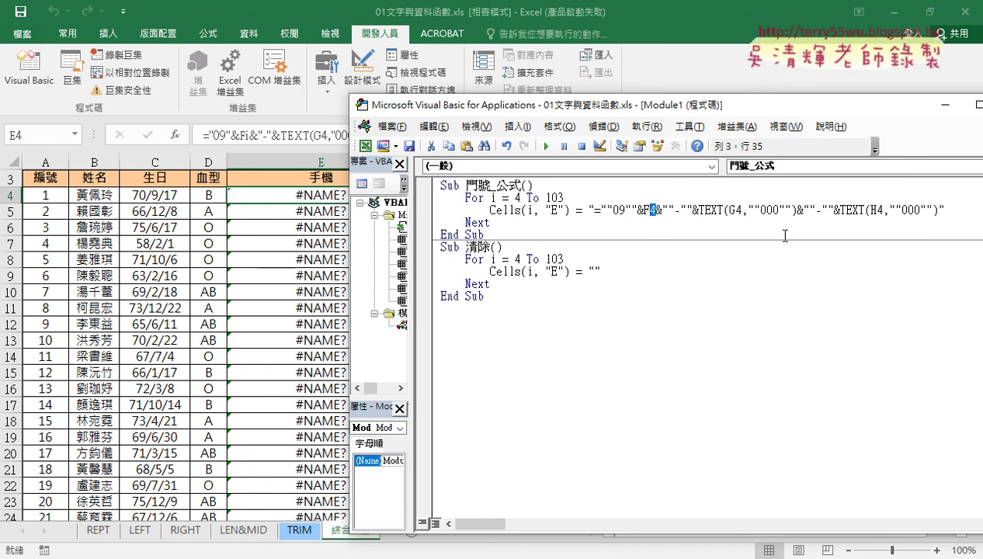
pyautogui.write('""')
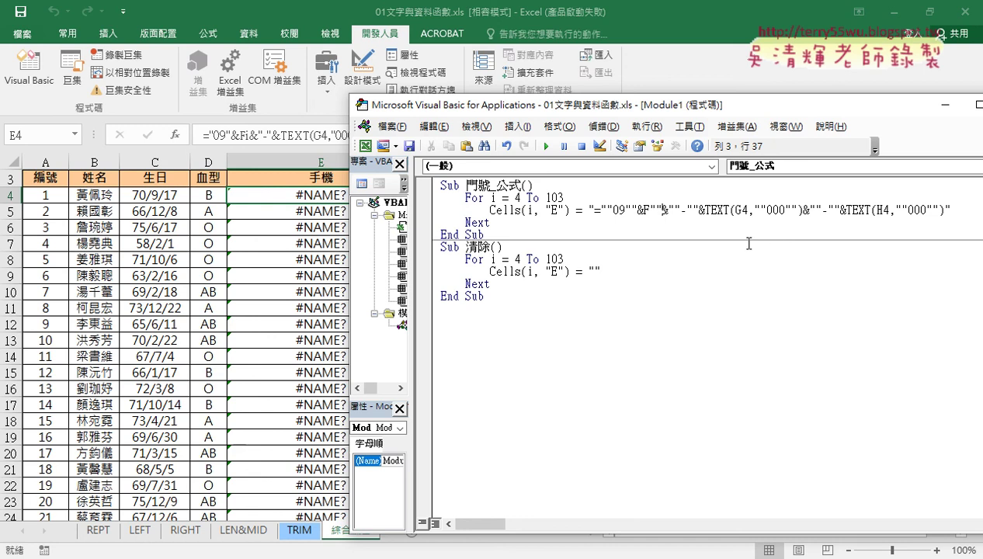
# Step: Rework the string join after &F so it splices in the row variable i
pyautogui.moveTo(656, 209); pyautogui.dragTo(594, 208)
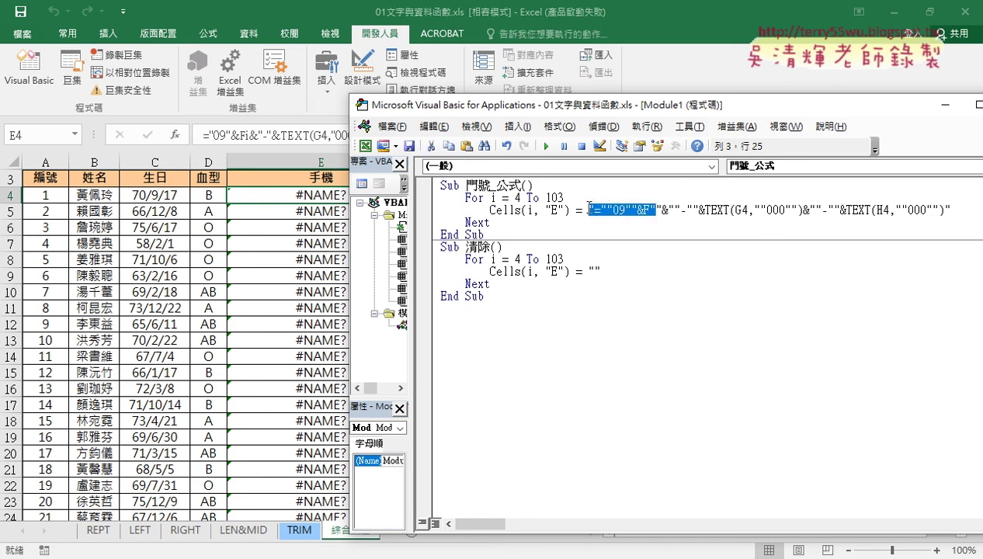
pyautogui.click(654, 208)
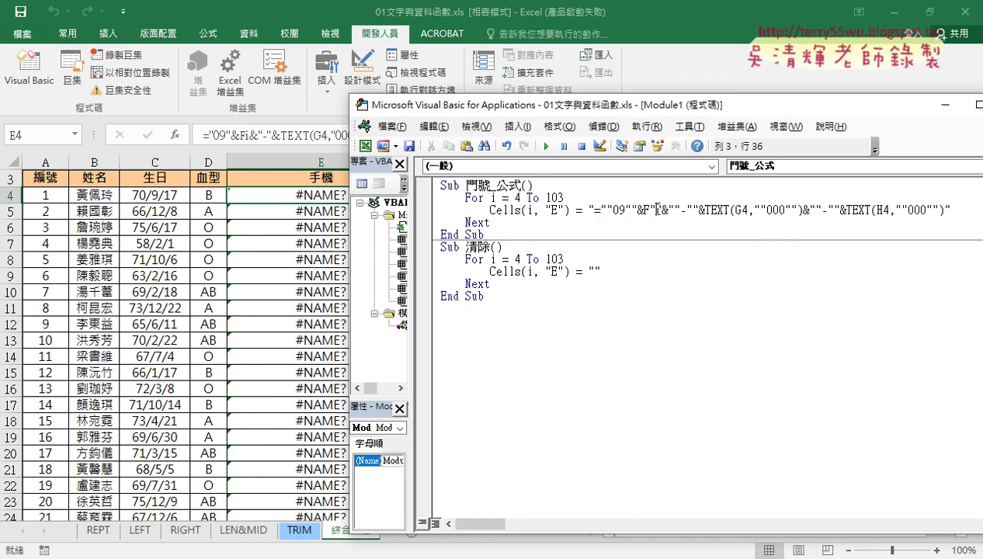
pyautogui.moveTo(657, 208)
pyautogui.mouseDown()
pyautogui.moveTo(438, 208)
pyautogui.moveTo(949, 208)
pyautogui.mouseUp()
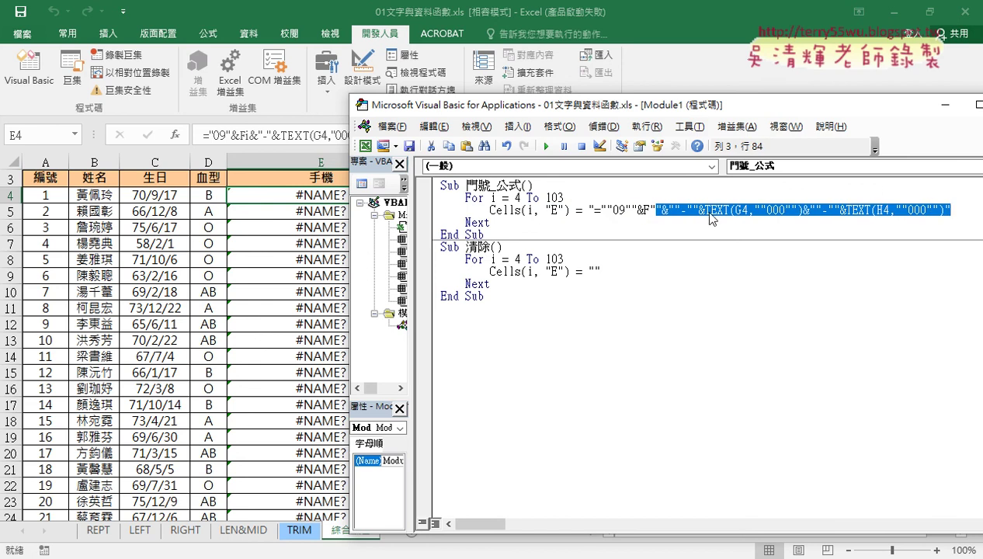
pyautogui.press('Left')
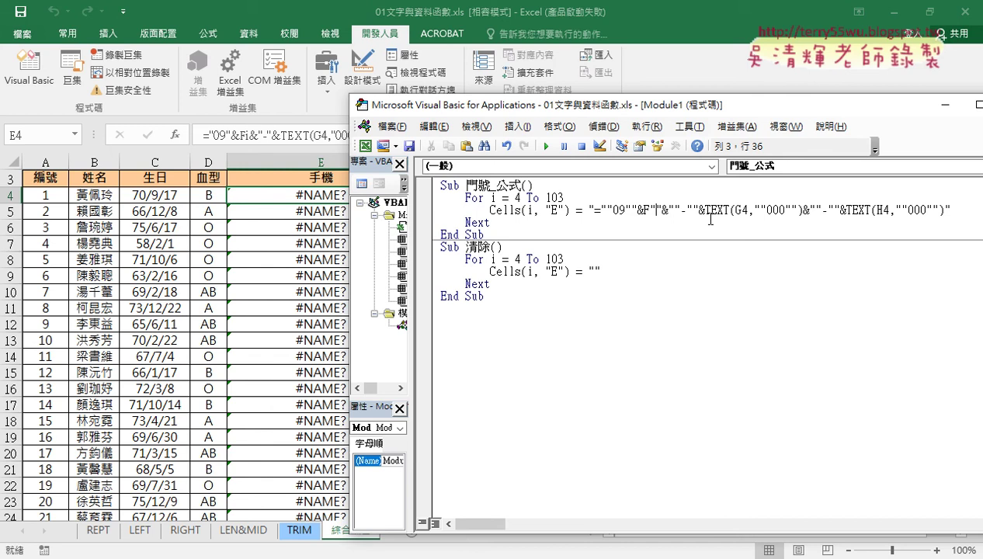
pyautogui.write('"&')
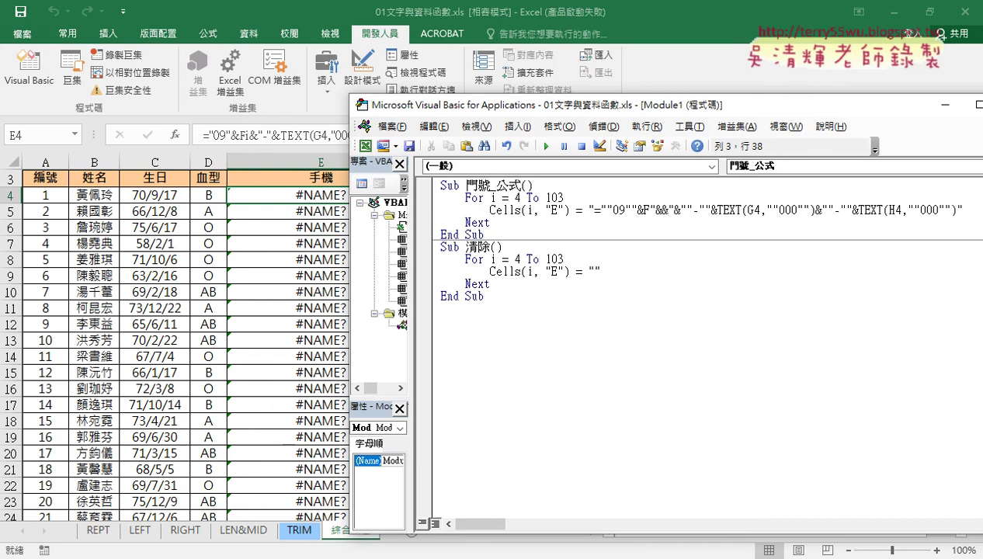
pyautogui.press('Left')
pyautogui.write('i')
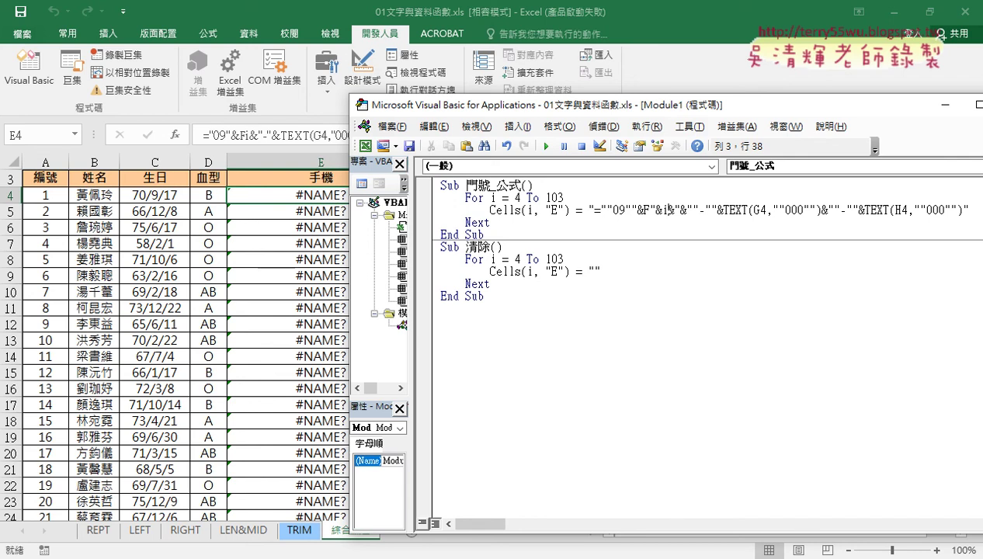
pyautogui.click(656, 208)
pyautogui.press('Right')
pyautogui.press('Right')
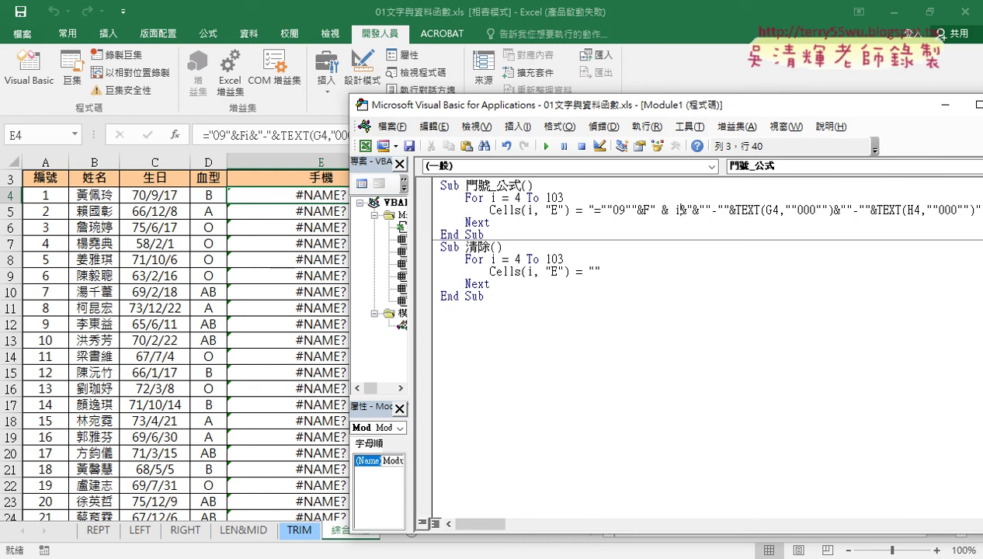
pyautogui.press('Right')
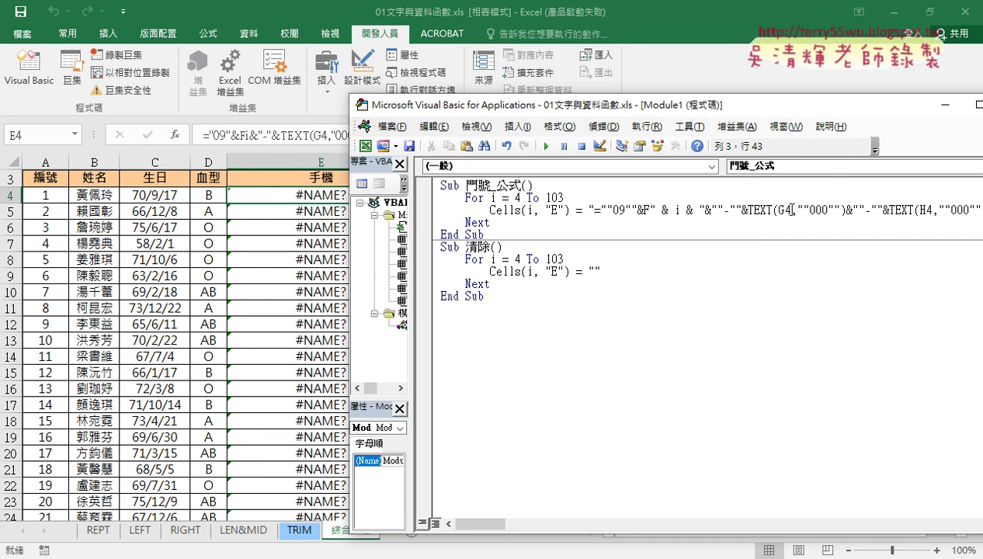
# Step: Replace the 4 in TEXT(G4 with " & i & " so G follows row i
pyautogui.moveTo(791, 210); pyautogui.dragTo(784, 210)
pyautogui.write('""')
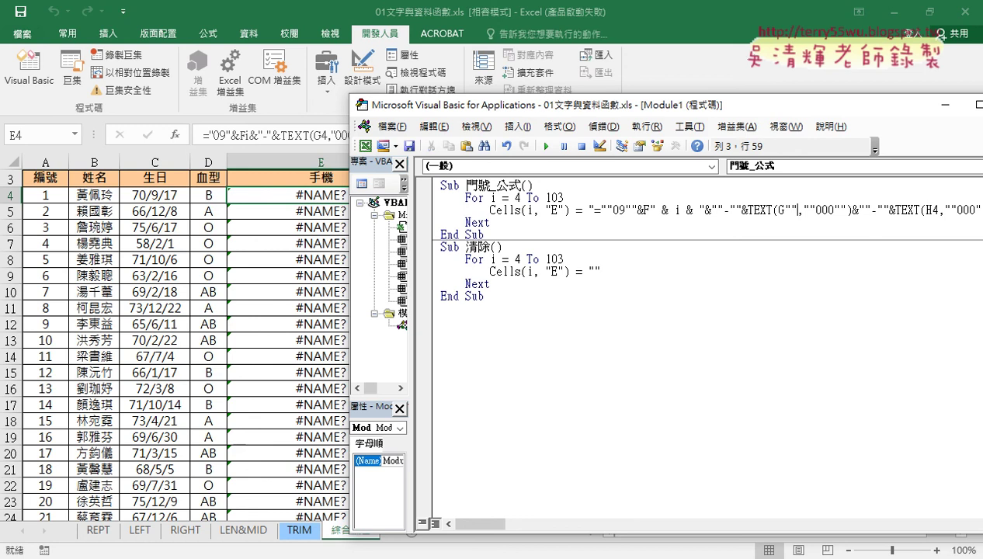
pyautogui.press('Left')
pyautogui.write('&')
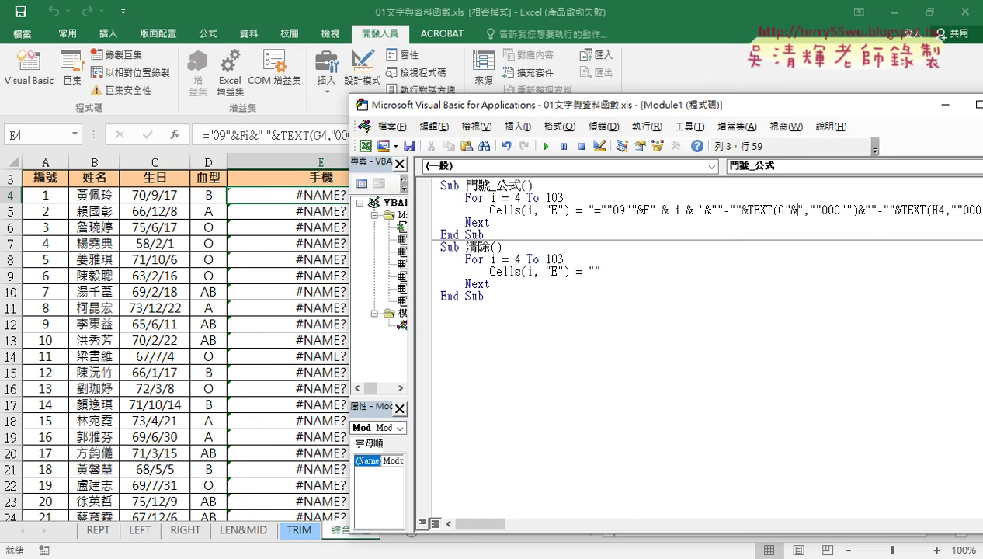
pyautogui.write('&')
pyautogui.press('Left')
pyautogui.write('i')
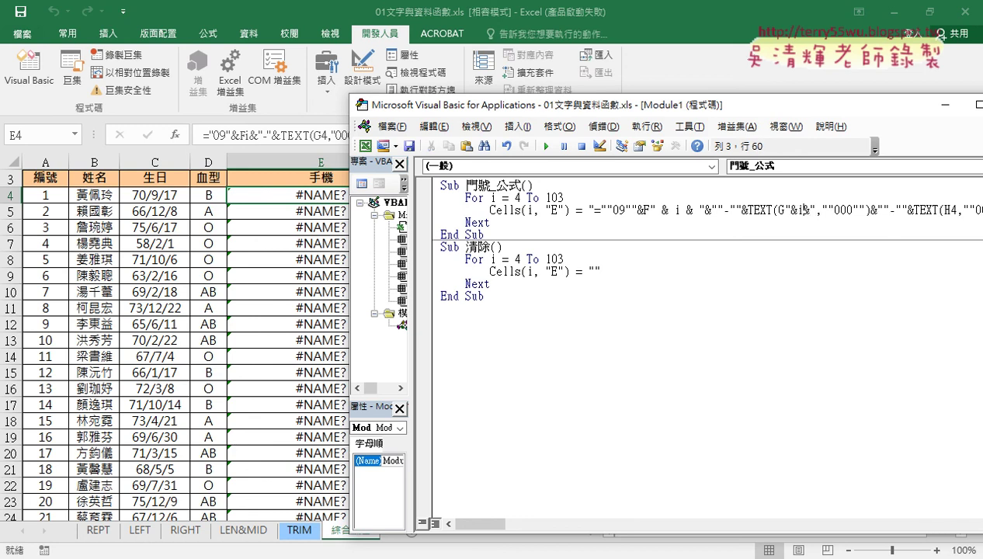
pyautogui.click(789, 211)
pyautogui.press('space')
pyautogui.press('Right')
pyautogui.press('space')
pyautogui.press('Right')
pyautogui.press('space')
pyautogui.press('Right')
pyautogui.press('space')
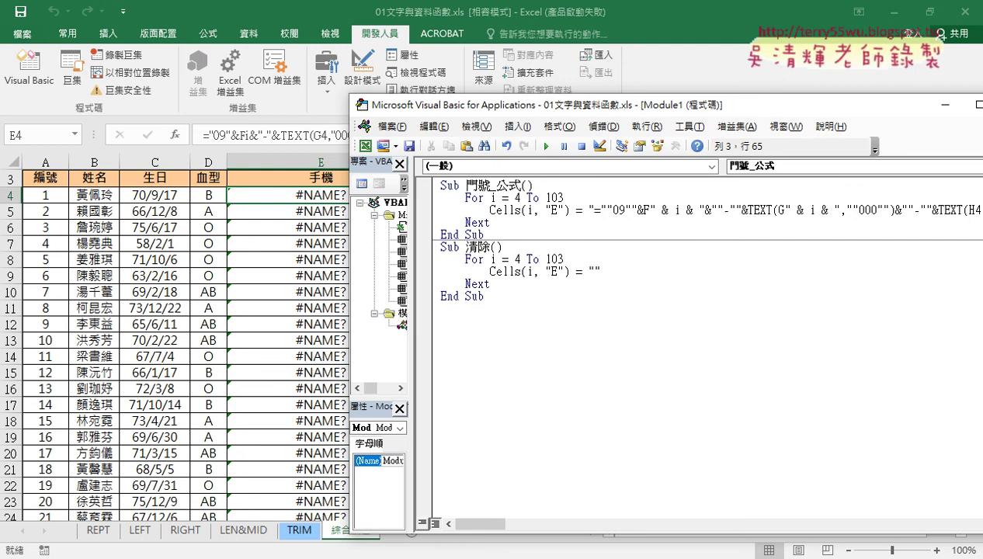
# Step: Widen the code window and replace the 4 in TEXT(H4 with " & i & "
pyautogui.moveTo(747, 104); pyautogui.dragTo(589, 105)
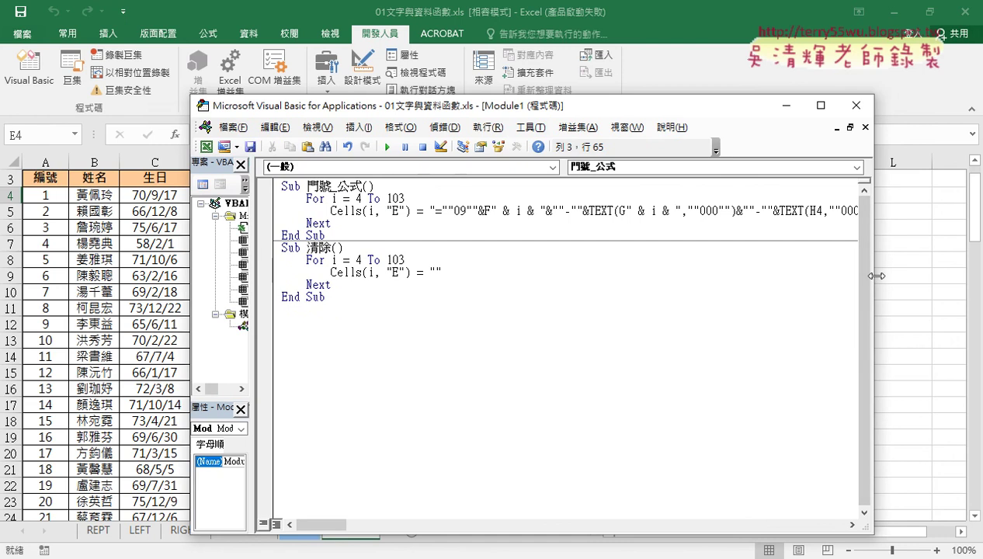
pyautogui.moveTo(876, 275); pyautogui.dragTo(924, 276)
pyautogui.moveTo(821, 210); pyautogui.dragTo(815, 211)
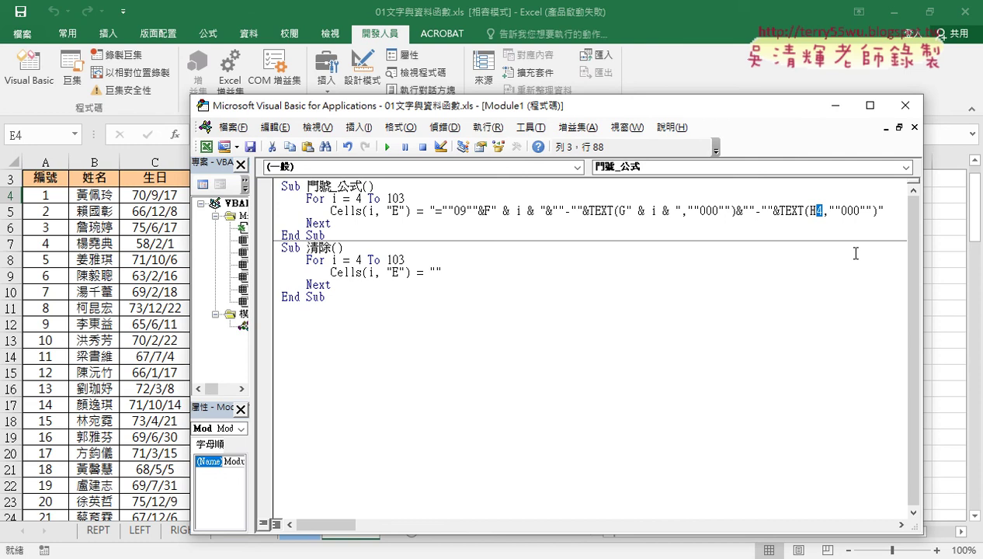
pyautogui.write('""')
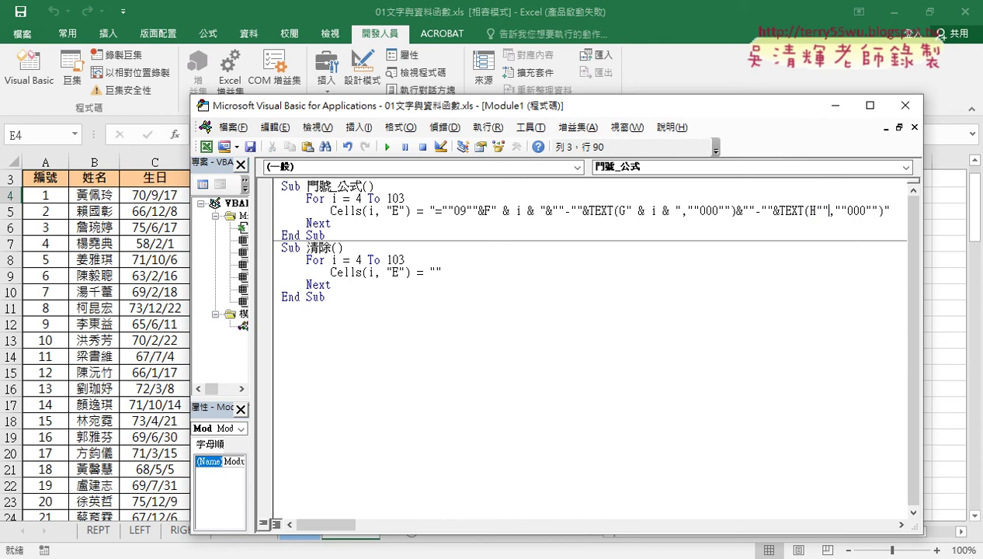
pyautogui.press('Left')
pyautogui.write('&&')
pyautogui.press('BackSpace')
pyautogui.write('i')
pyautogui.click(820, 210)
pyautogui.press('Delete')
pyautogui.press('Delete')
pyautogui.press('Delete')
pyautogui.write('& i &')
# Step: Run the 清除 macro to clear column E
pyautogui.moveTo(499, 107)
pyautogui.mouseDown()
pyautogui.moveTo(683, 116)
pyautogui.moveTo(690, 99)
pyautogui.mouseUp()
pyautogui.click(530, 261)
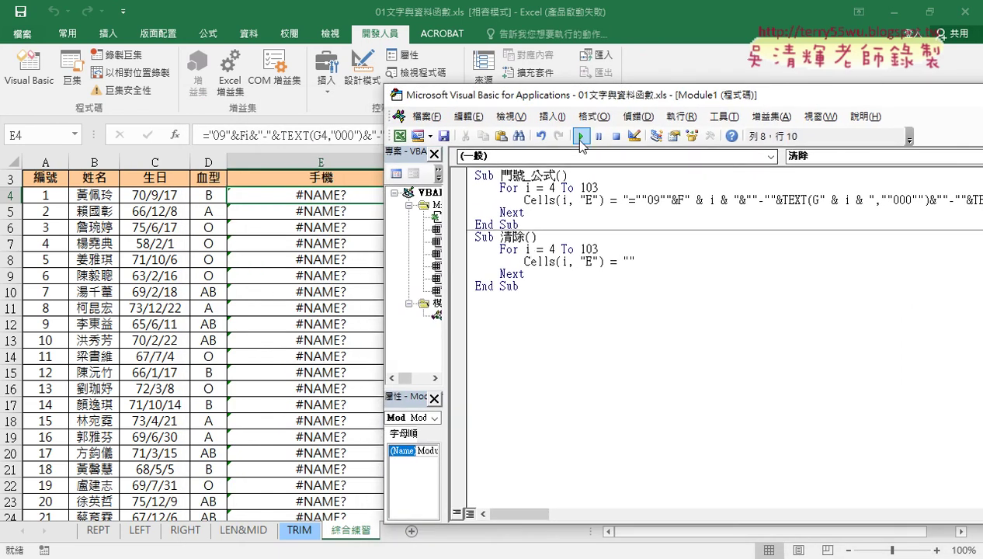
pyautogui.click(581, 137)
# Step: Run 門號_公式, then check that E5 and E6 reference their own rows' F–H cells
pyautogui.click(545, 206)
pyautogui.click(590, 200)
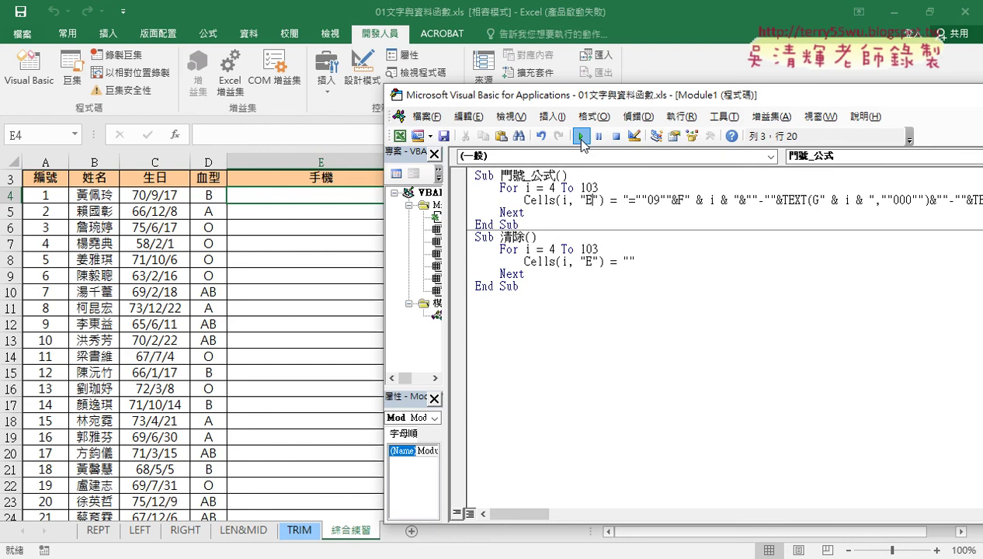
pyautogui.click(581, 138)
pyautogui.click(327, 195)
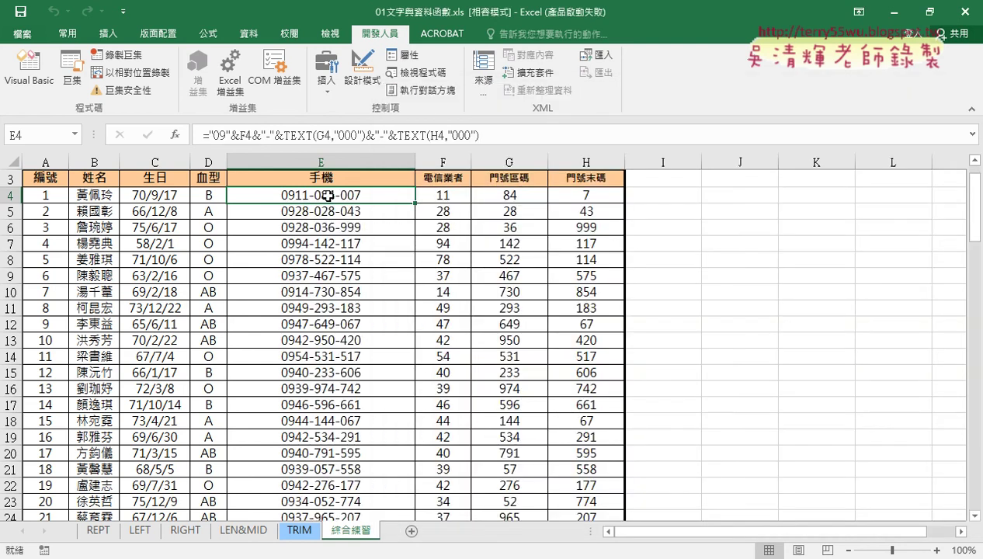
pyautogui.click(327, 208)
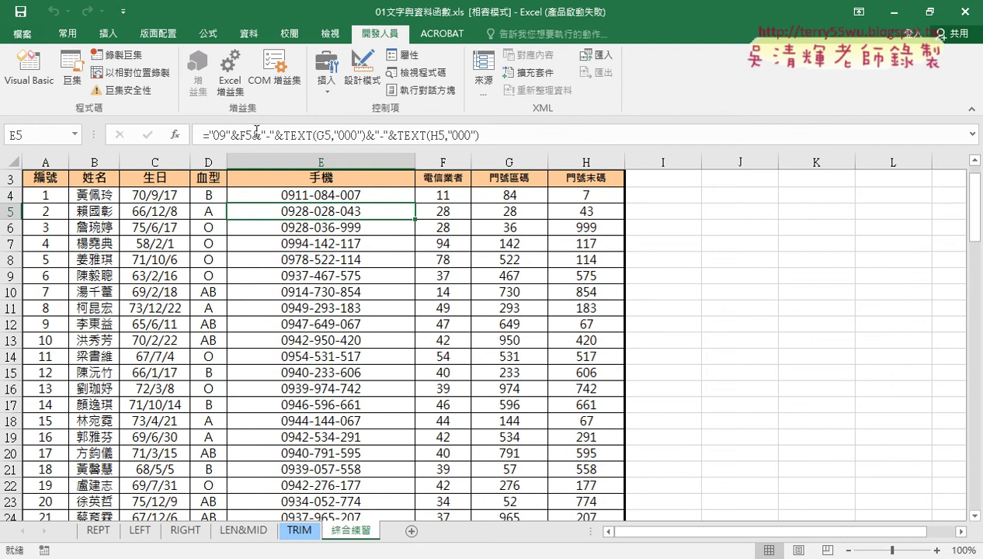
pyautogui.click(336, 231)
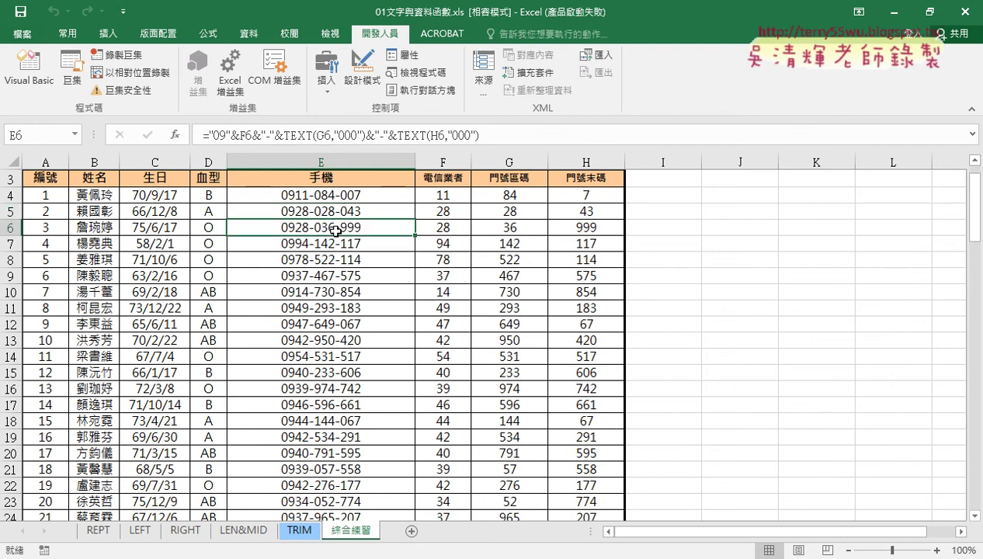
# Step: Review the For i = 4 To 103 loop, its Next line, and the i in Cells(i and after F
pyautogui.click(36, 85)
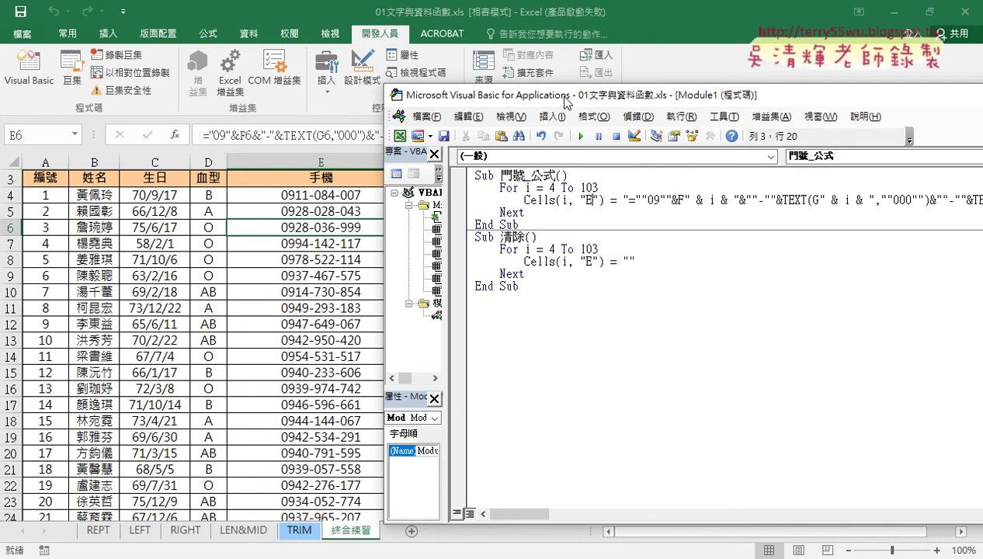
pyautogui.moveTo(568, 100); pyautogui.dragTo(293, 85)
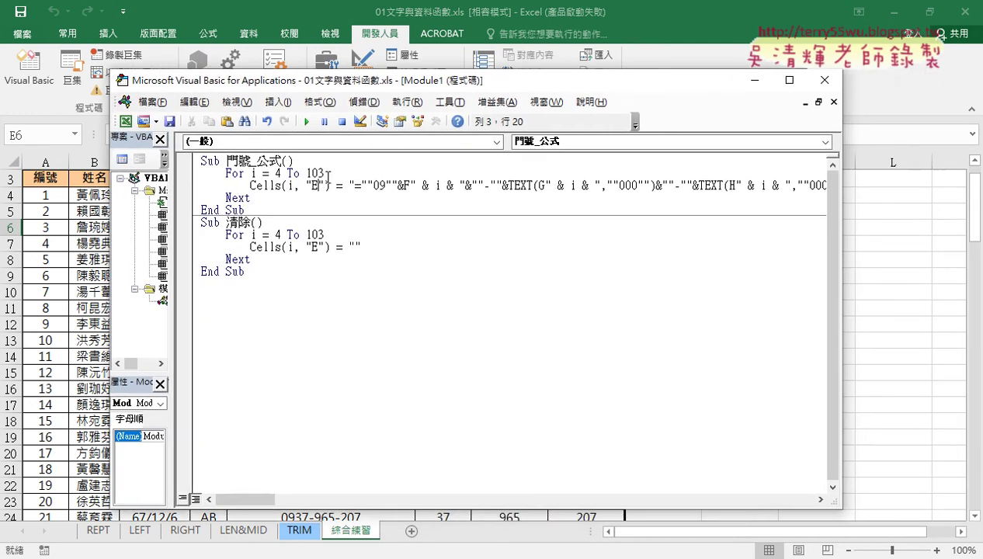
pyautogui.moveTo(323, 172); pyautogui.dragTo(193, 170)
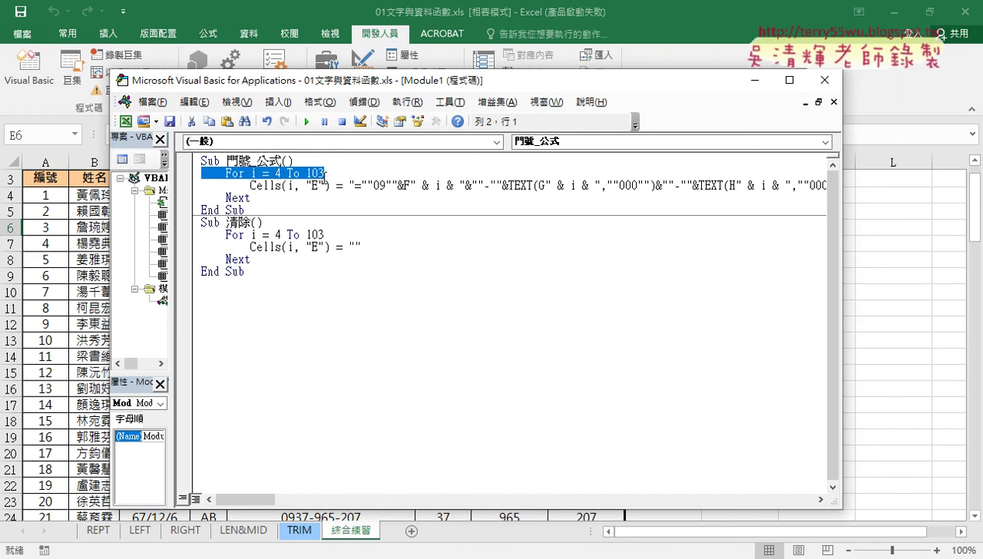
pyautogui.moveTo(250, 197); pyautogui.dragTo(226, 198)
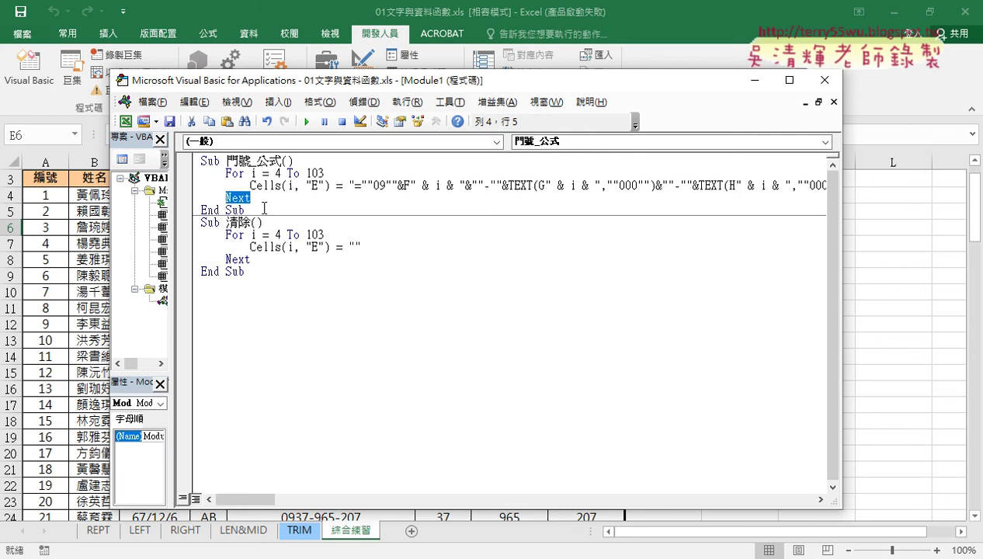
pyautogui.click(254, 185)
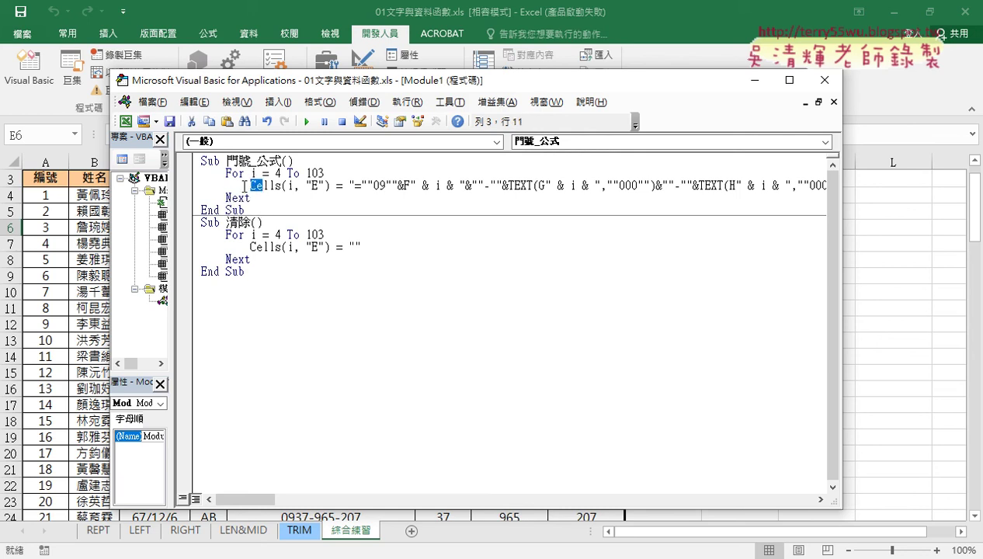
pyautogui.click(225, 186)
pyautogui.moveTo(225, 187); pyautogui.dragTo(249, 186)
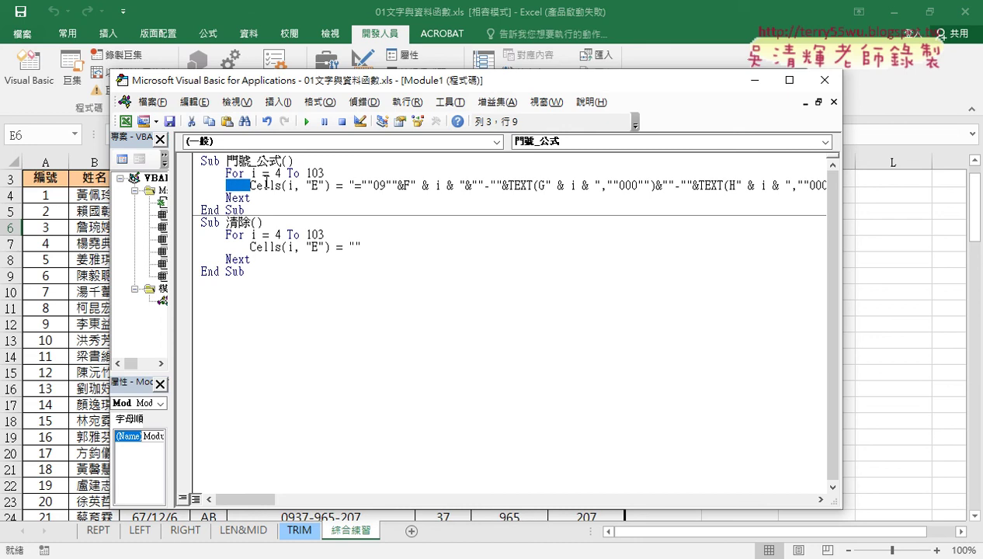
pyautogui.doubleClick(286, 185)
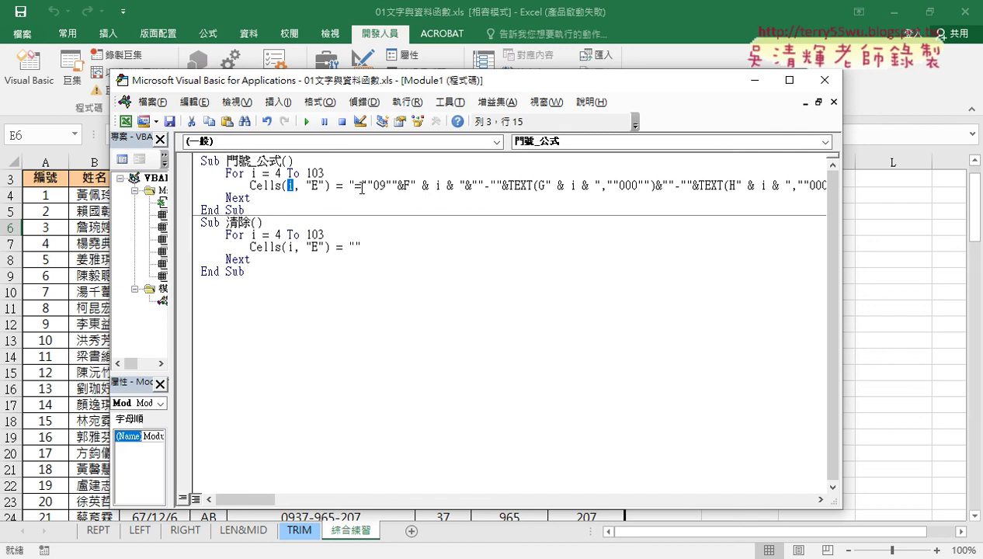
pyautogui.moveTo(410, 185); pyautogui.dragTo(464, 185)
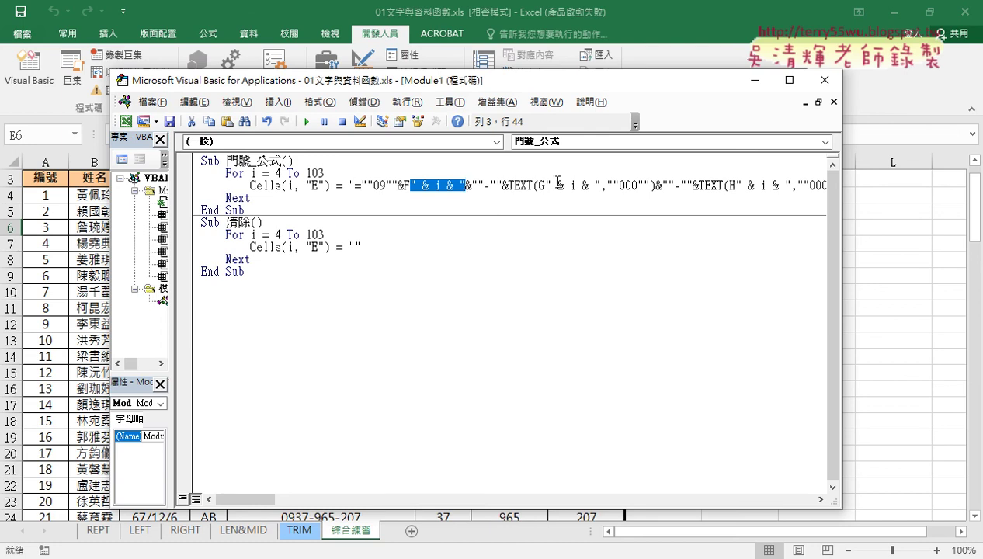
# Step: Highlight the 門號_公式 body and the 清除 macro's empty string written to column E
pyautogui.moveTo(195, 209); pyautogui.dragTo(188, 156)
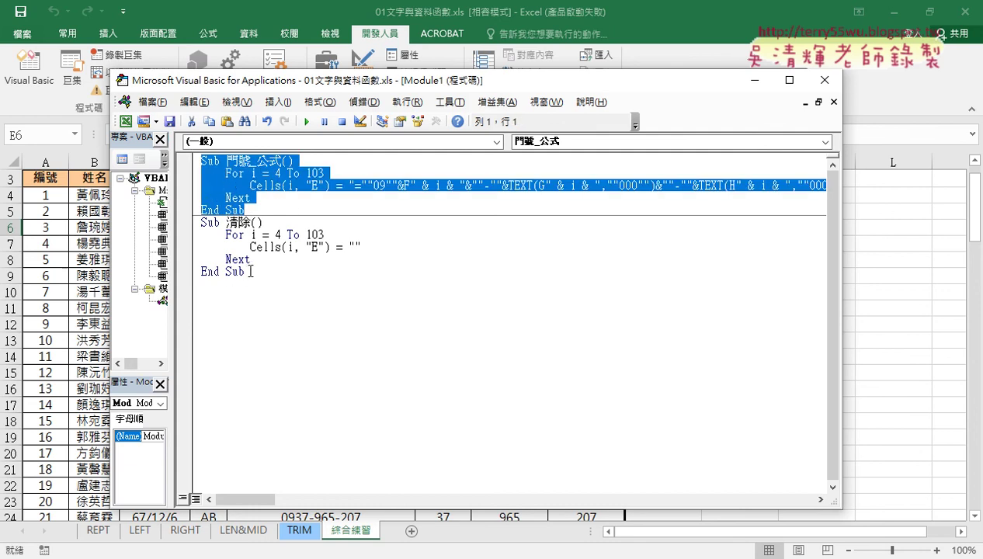
pyautogui.moveTo(245, 272); pyautogui.dragTo(196, 222)
pyautogui.click(362, 247)
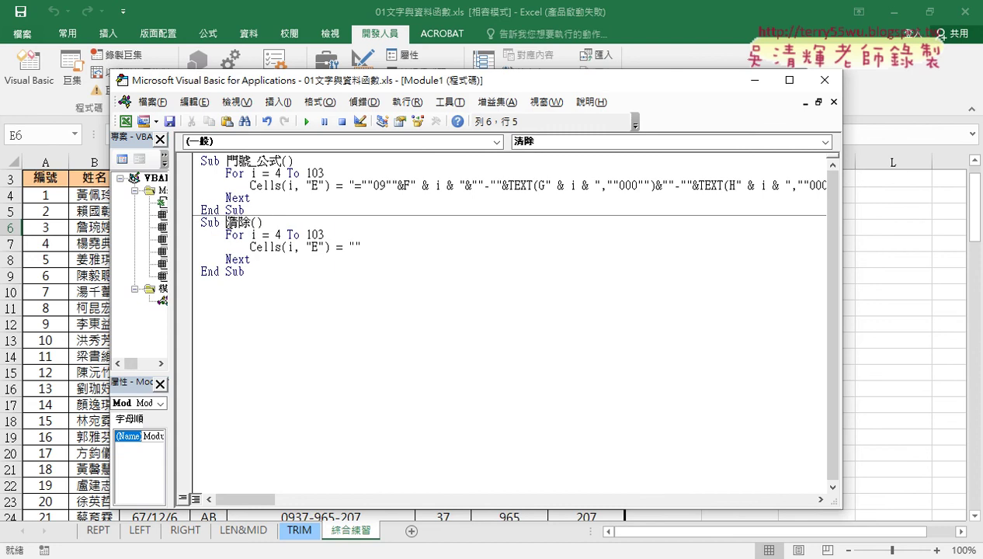
pyautogui.doubleClick(354, 247)
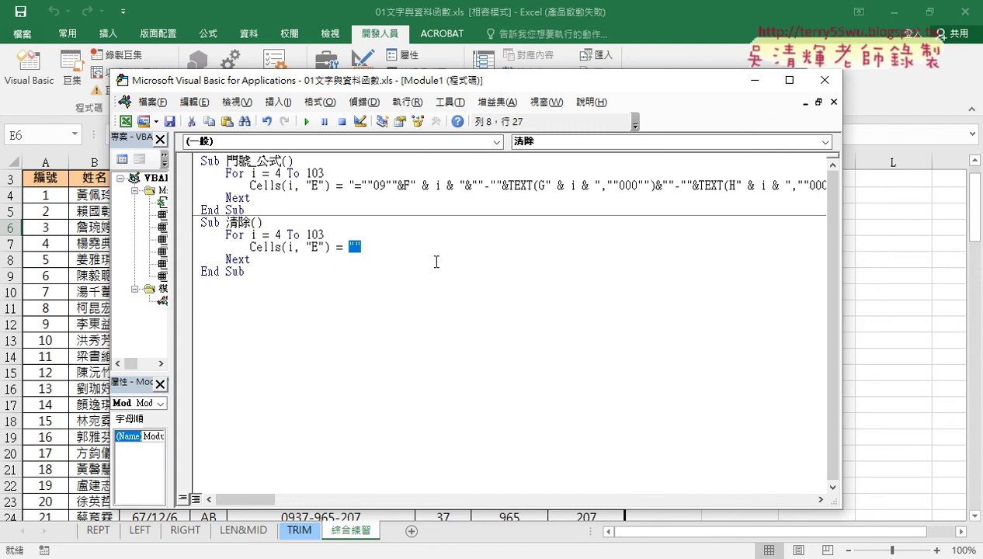